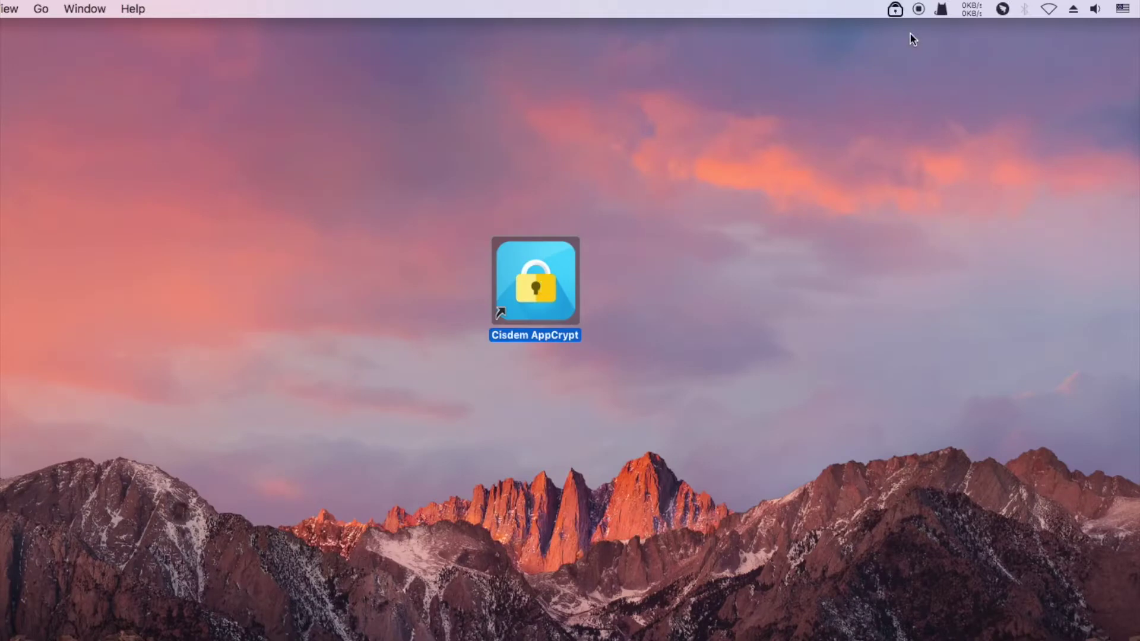
# - Unlock AppCrypt's main window with the password and move it higher on screen
pyautogui.click(895, 10)
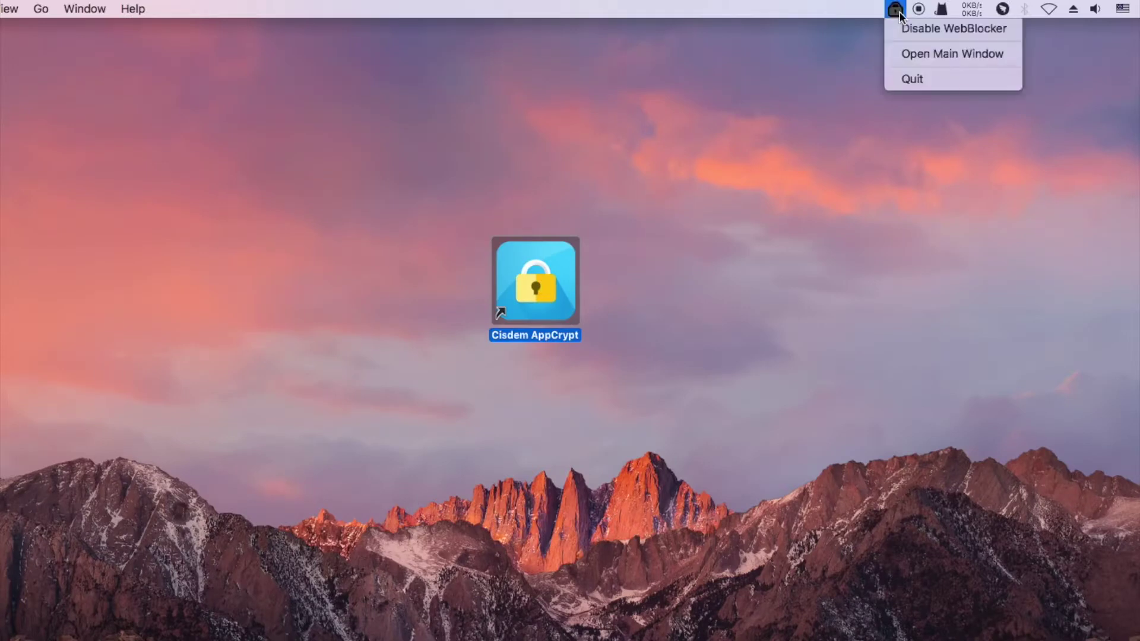
pyautogui.click(912, 54)
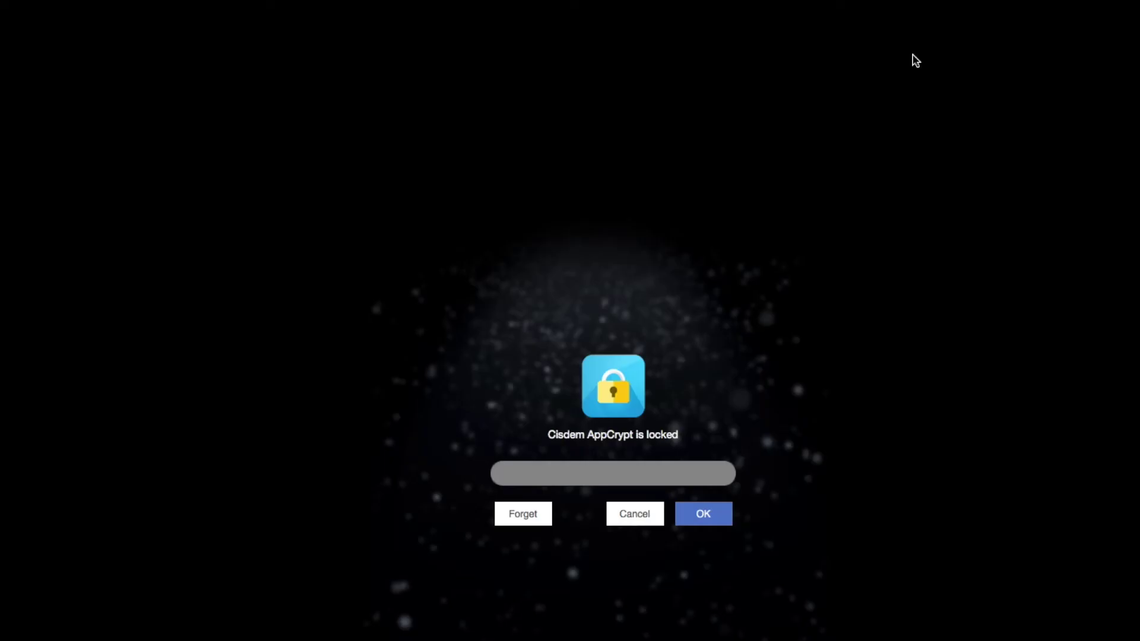
pyautogui.write('•••')
pyautogui.click(717, 518)
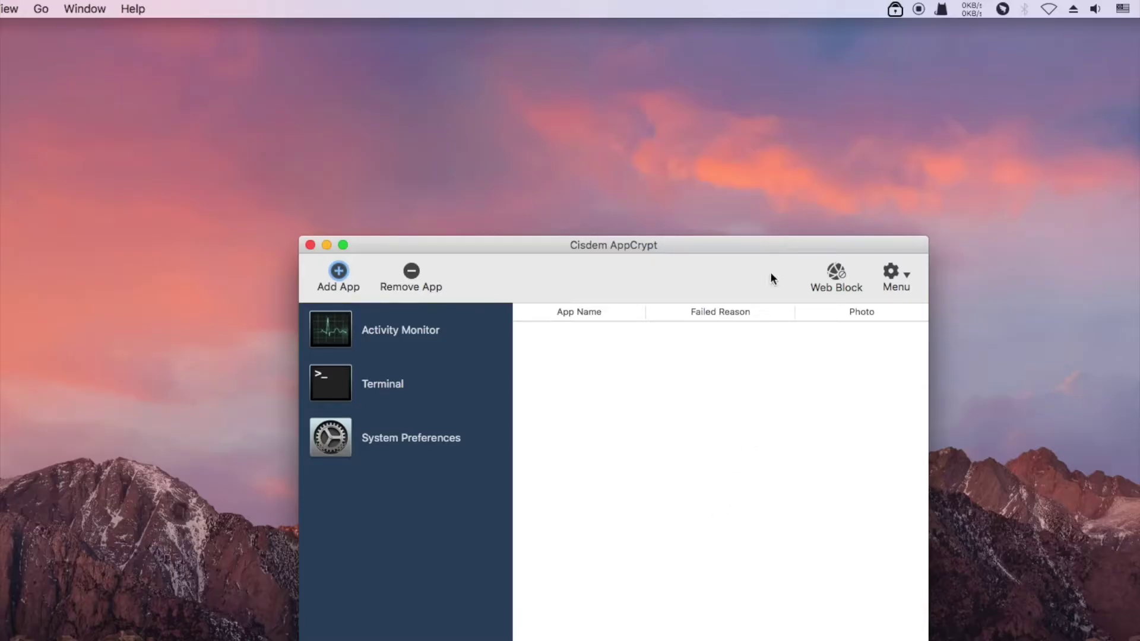
pyautogui.moveTo(817, 248); pyautogui.dragTo(777, 129)
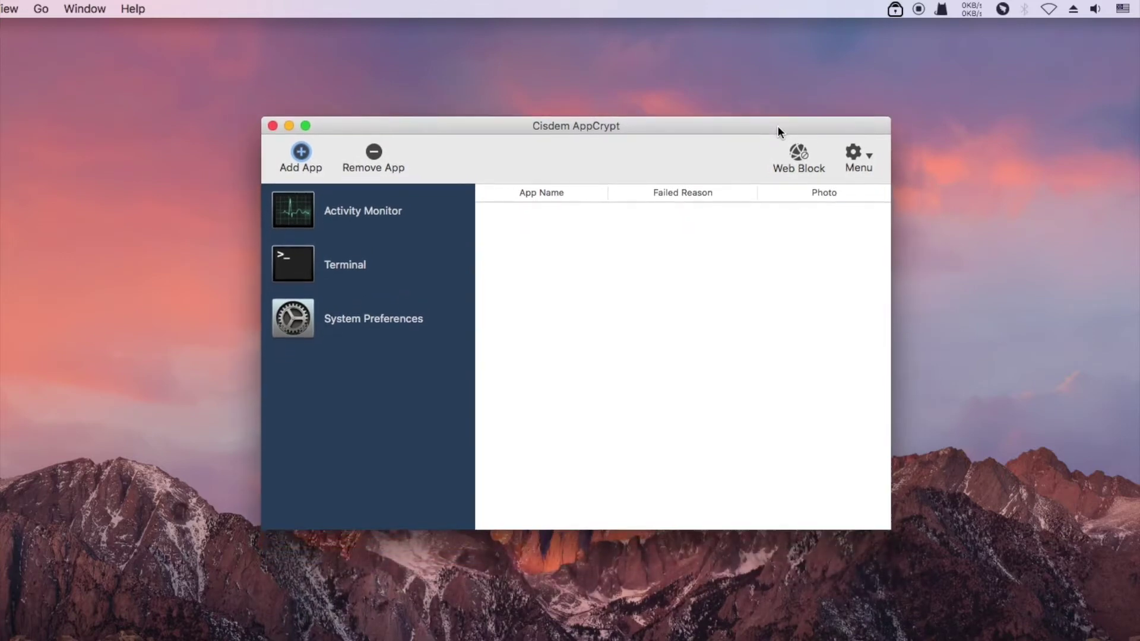
# - Add youtube.com and facebook.com to the Web Block list, then close the dialog
pyautogui.click(803, 156)
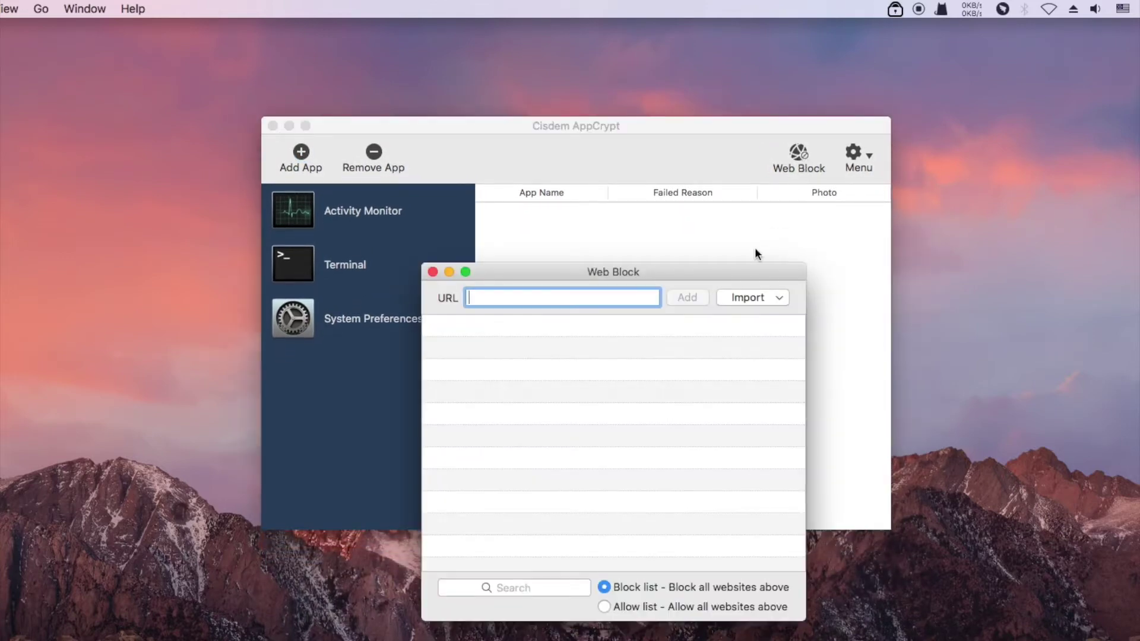
pyautogui.moveTo(737, 275); pyautogui.dragTo(733, 161)
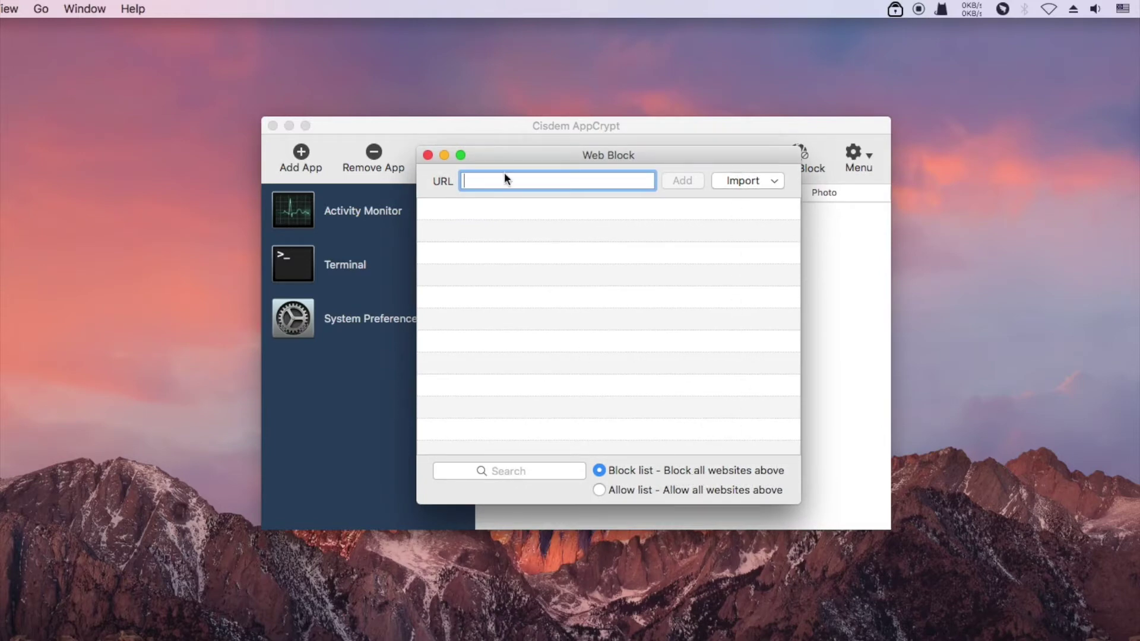
pyautogui.write('youtube.com')
pyautogui.click(676, 181)
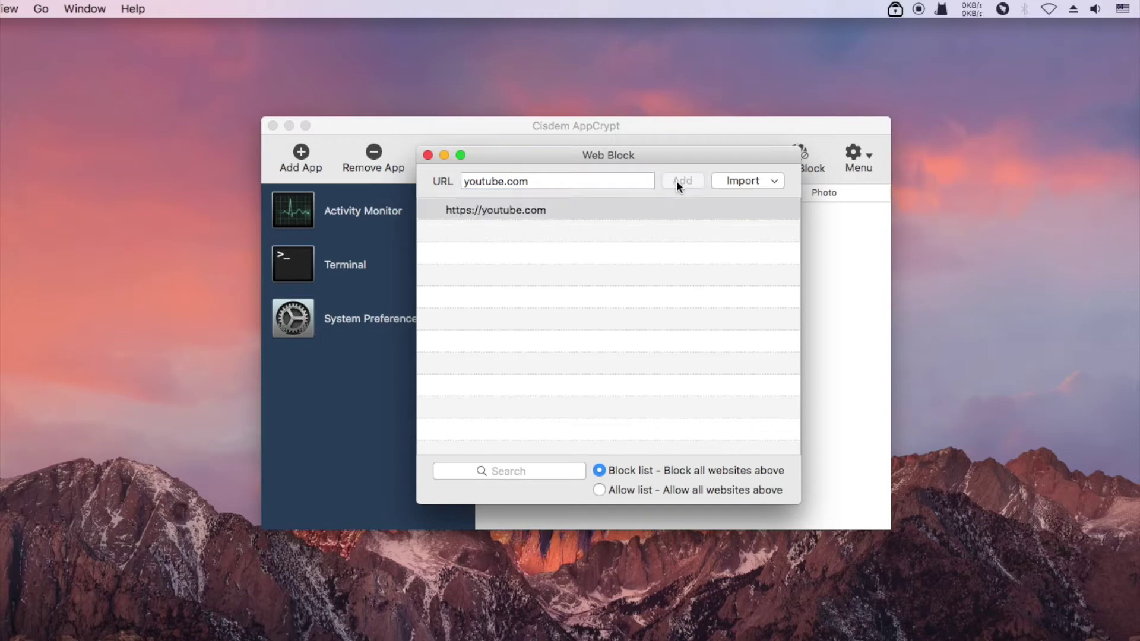
pyautogui.moveTo(597, 180); pyautogui.dragTo(453, 180)
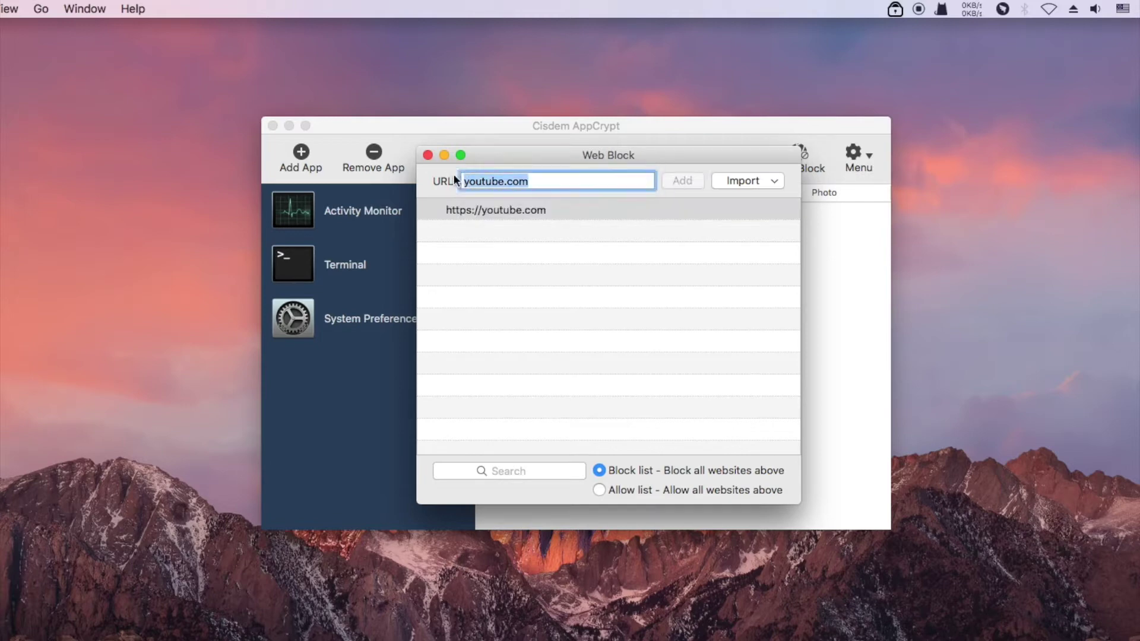
pyautogui.write('face')
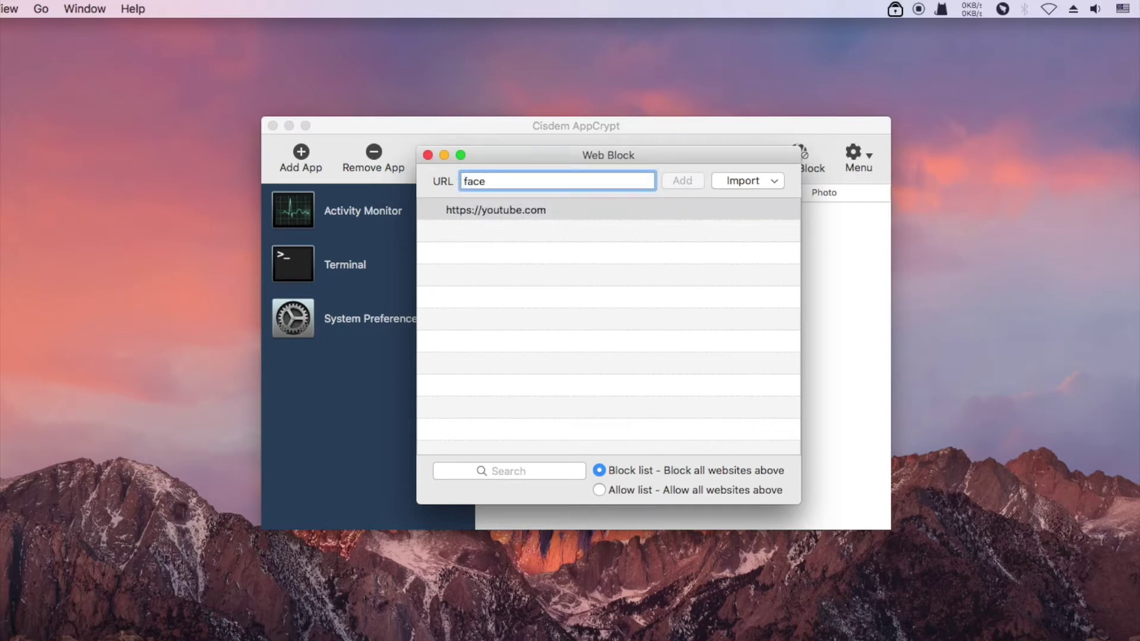
pyautogui.write('book.com')
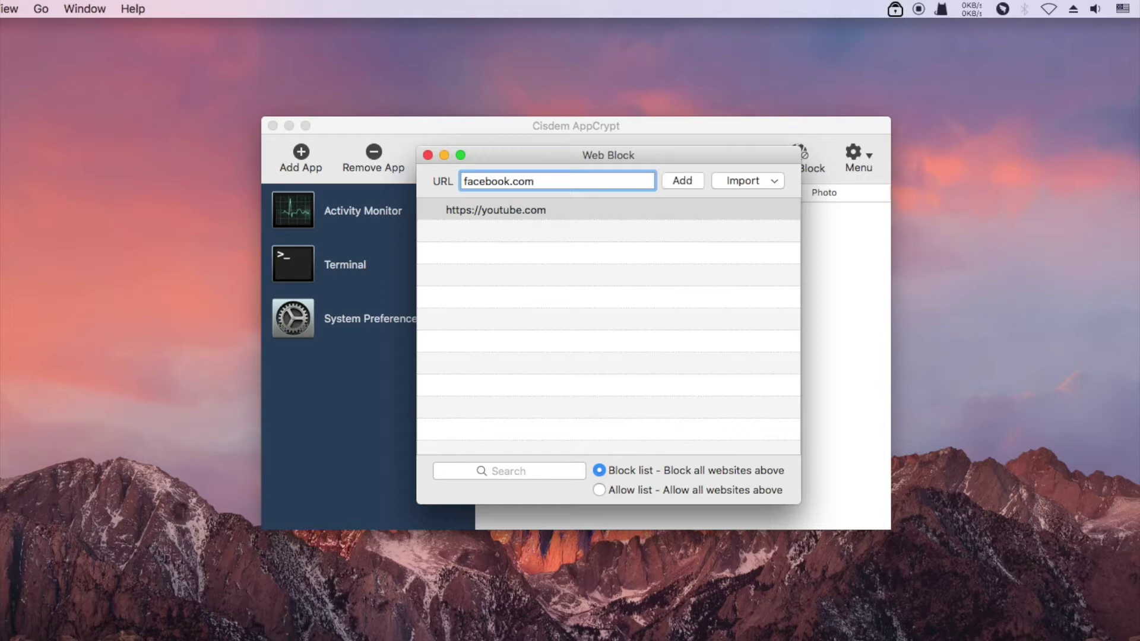
pyautogui.click(672, 183)
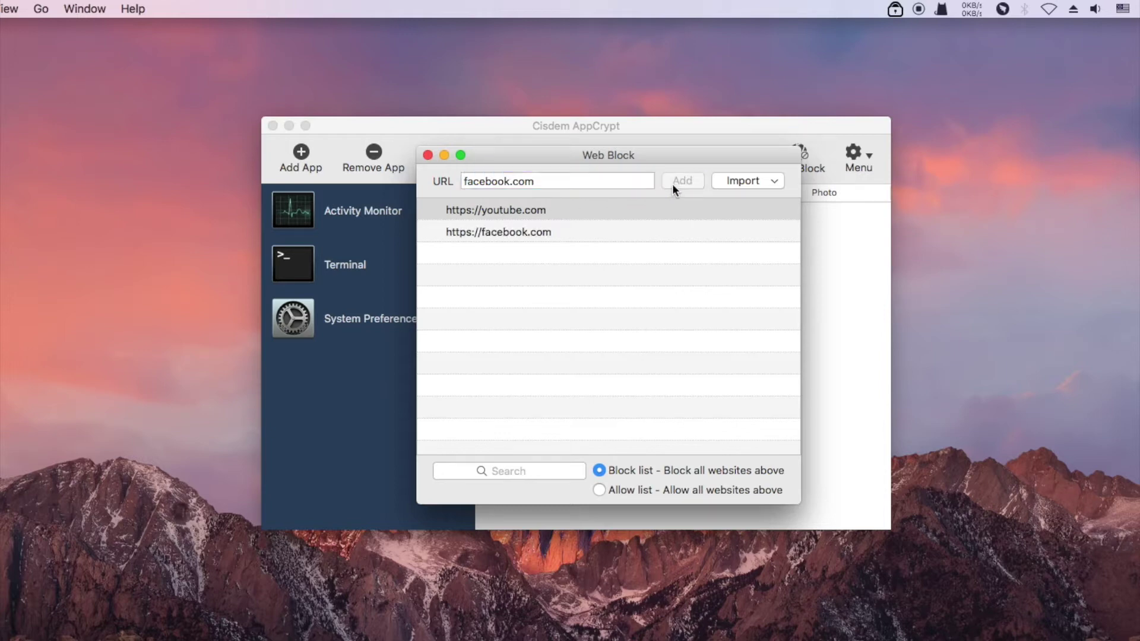
pyautogui.click(427, 155)
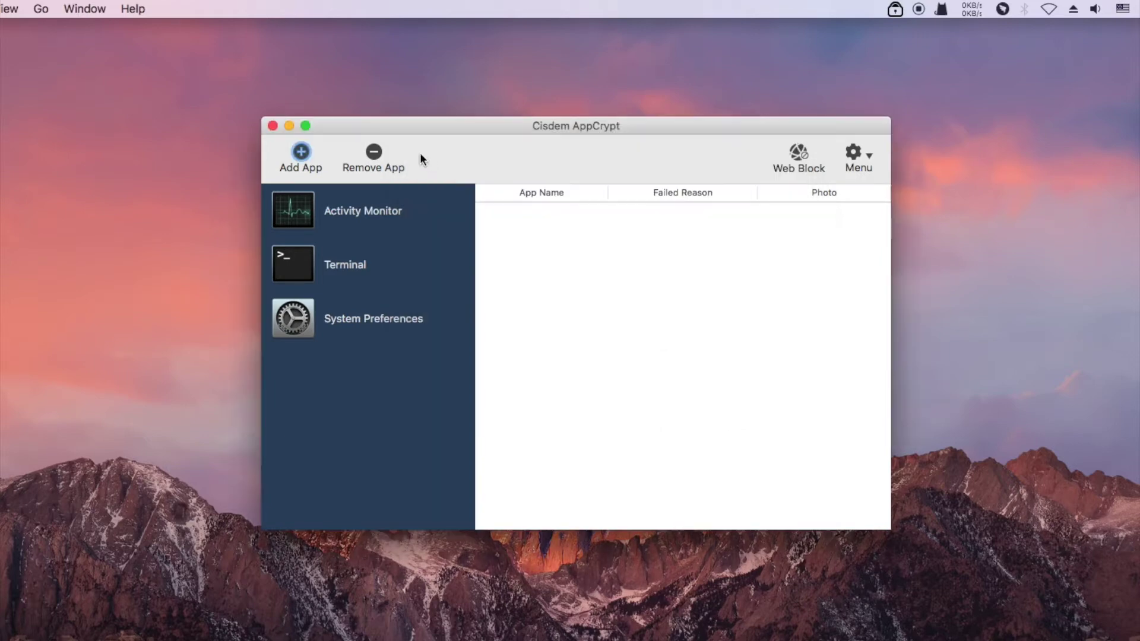
# - Open the YouTube and Facebook search results in Chrome to verify blocking, then minimise Chrome
pyautogui.click(271, 126)
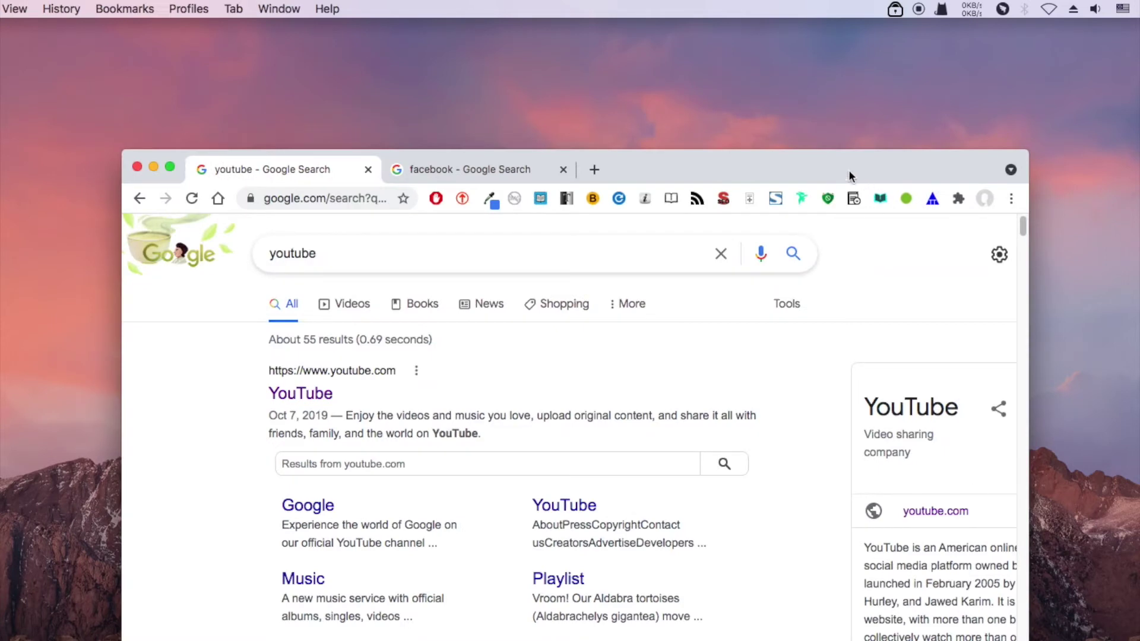
pyautogui.moveTo(849, 176); pyautogui.dragTo(830, 88)
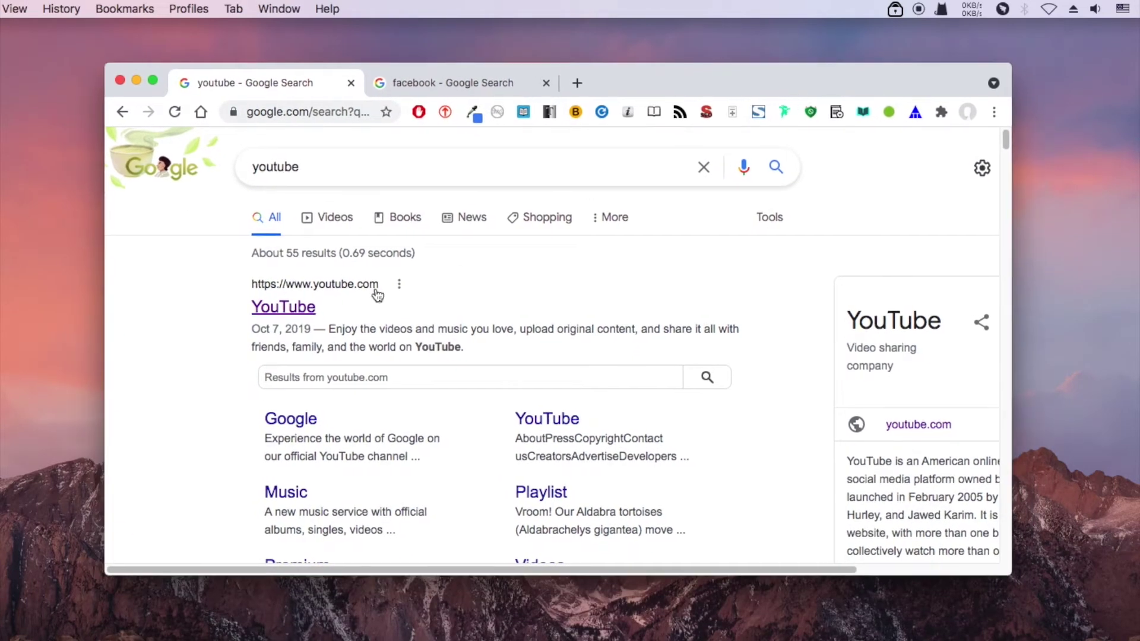
pyautogui.click(294, 311)
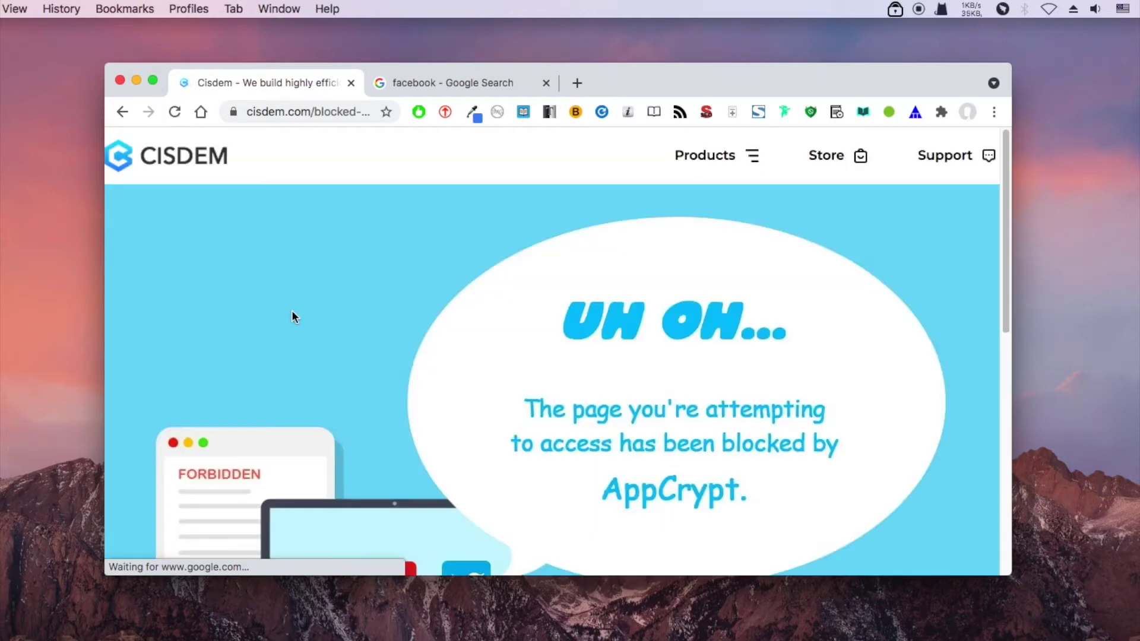
pyautogui.click(487, 84)
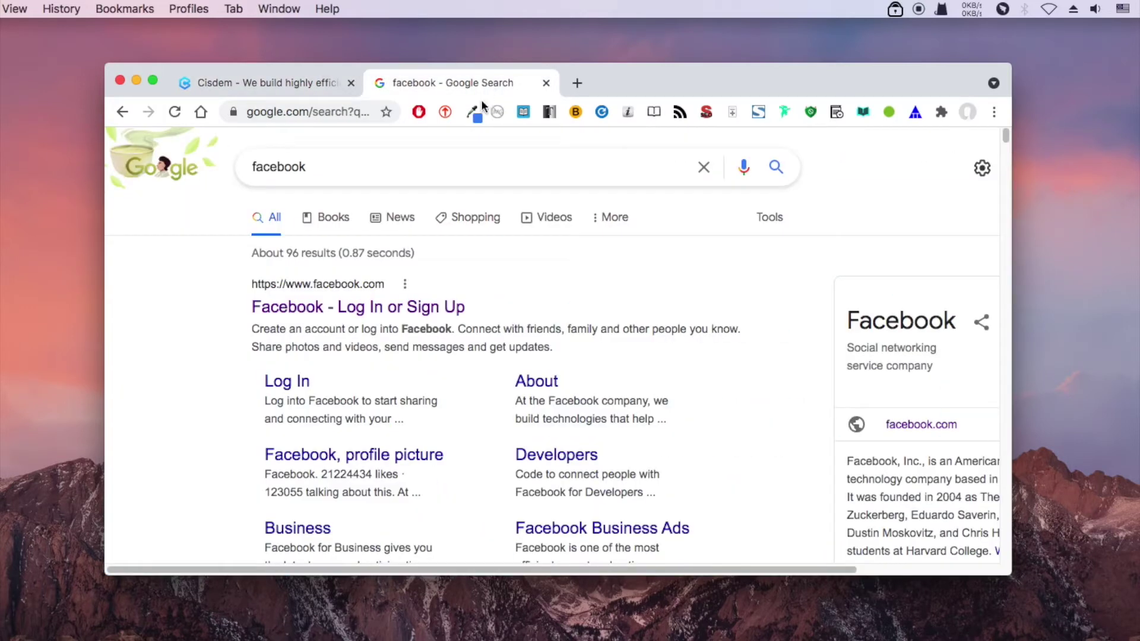
pyautogui.click(340, 308)
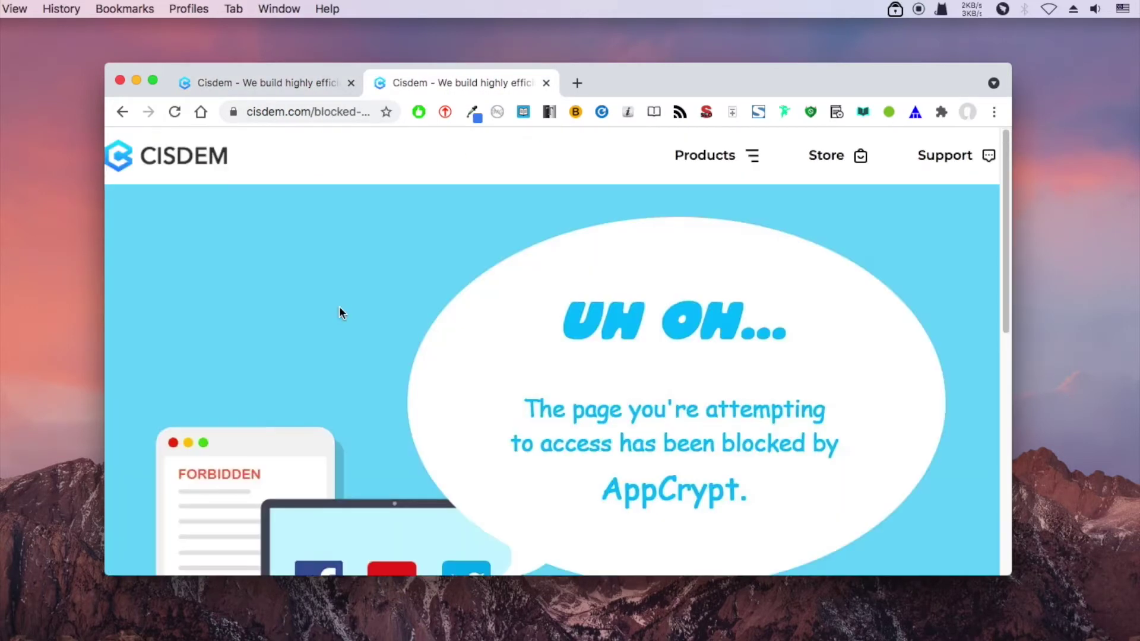
pyautogui.click(136, 81)
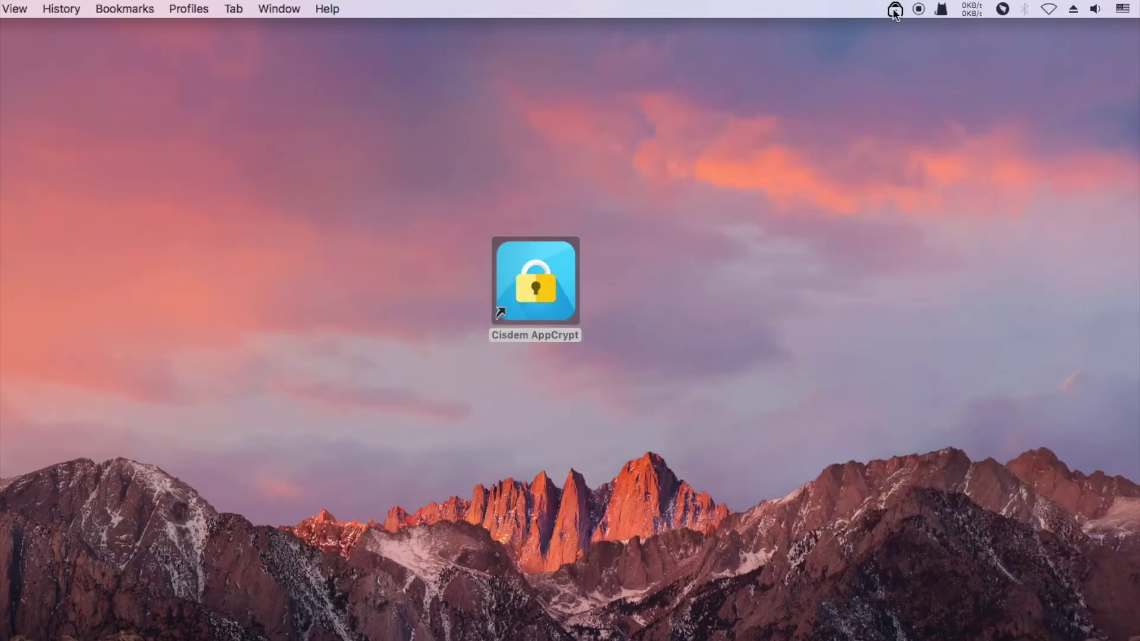
# - Disable WebBlocker from the AppCrypt menu-bar icon, confirming with the password
pyautogui.click(894, 9)
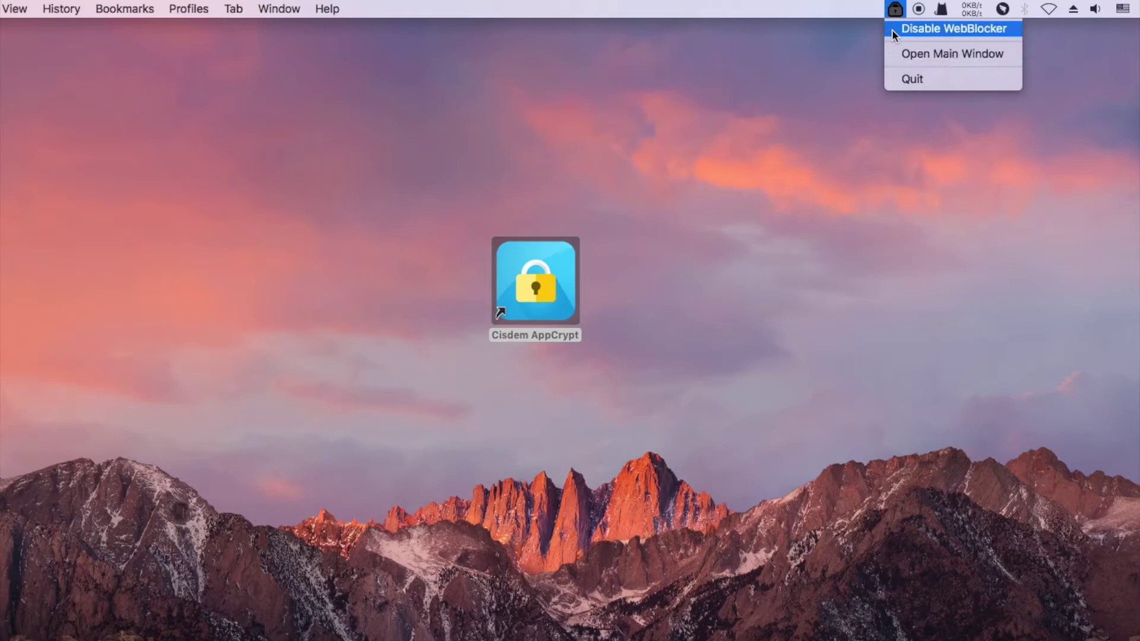
pyautogui.click(892, 30)
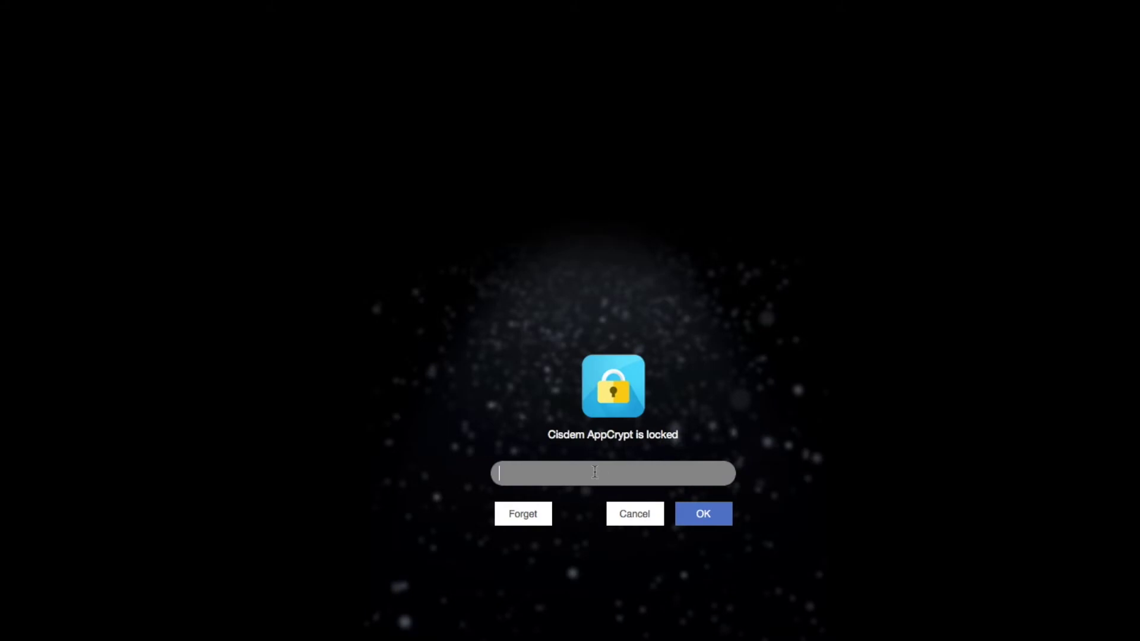
pyautogui.write('•••')
pyautogui.click(703, 514)
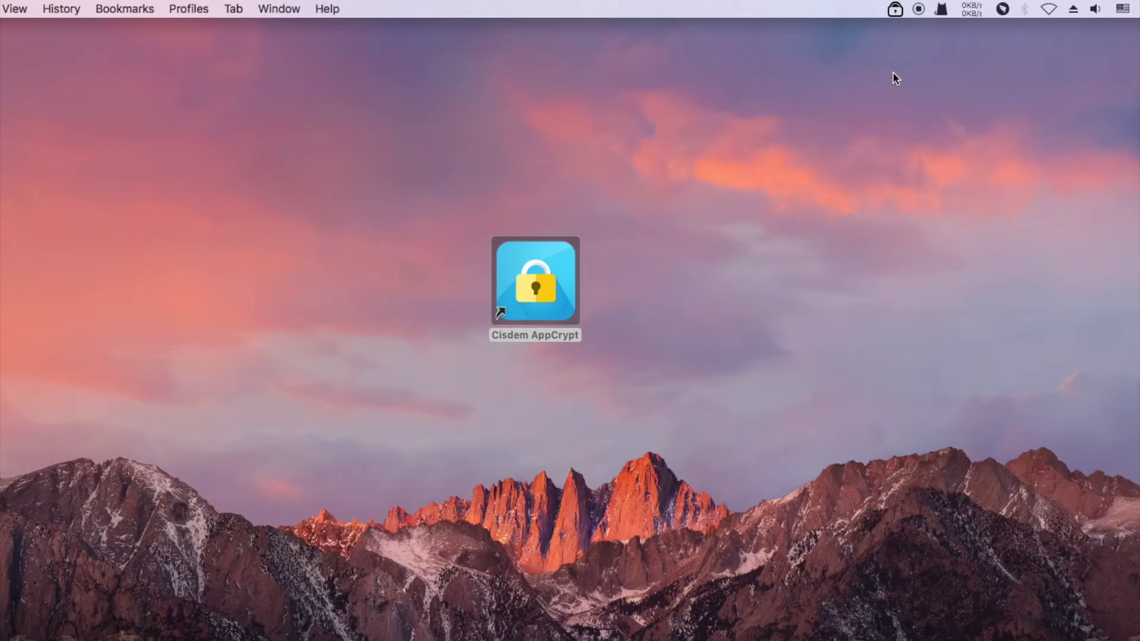
# - Re-enable WebBlocker, again confirming with the password
pyautogui.click(896, 9)
pyautogui.click(907, 30)
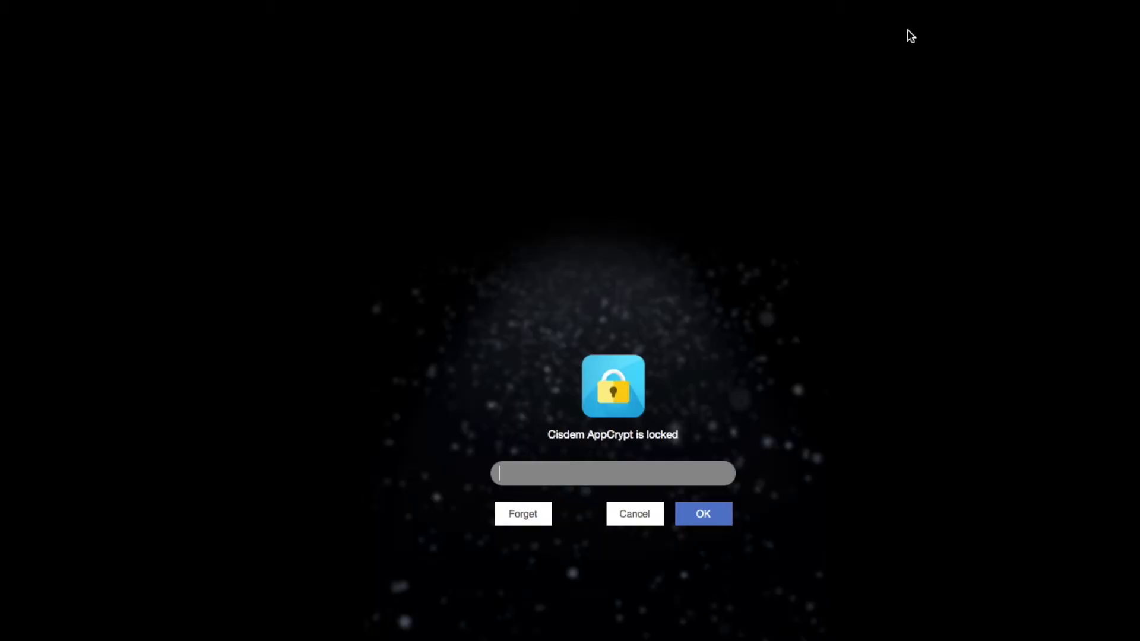
pyautogui.write('•••')
pyautogui.click(702, 514)
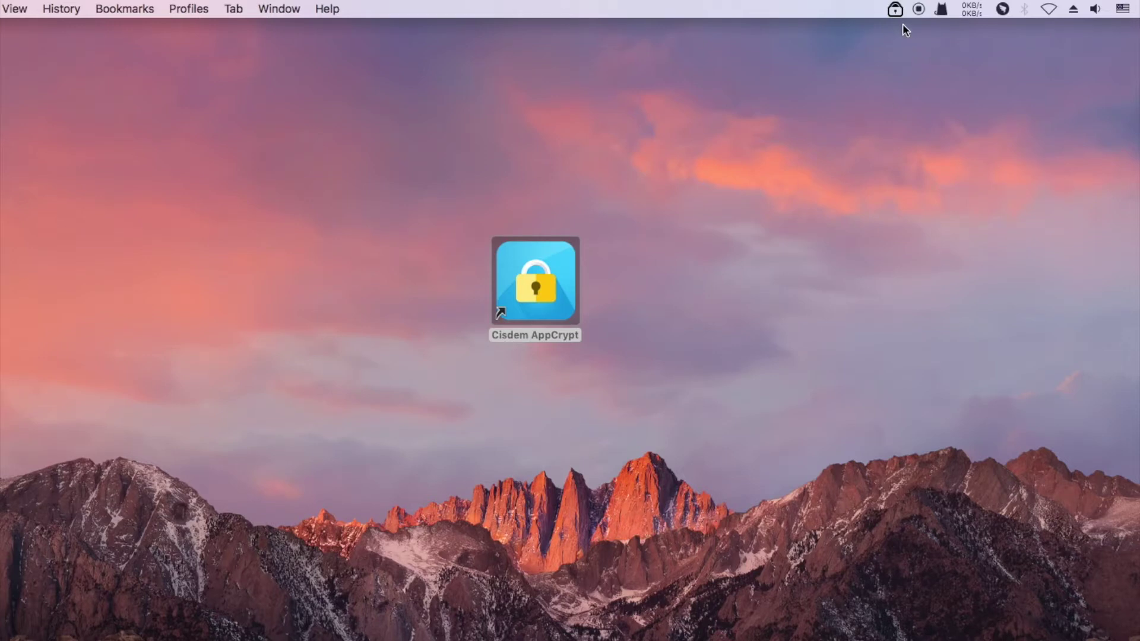
# - Open AppCrypt's main window and unlock it with the password
pyautogui.click(894, 10)
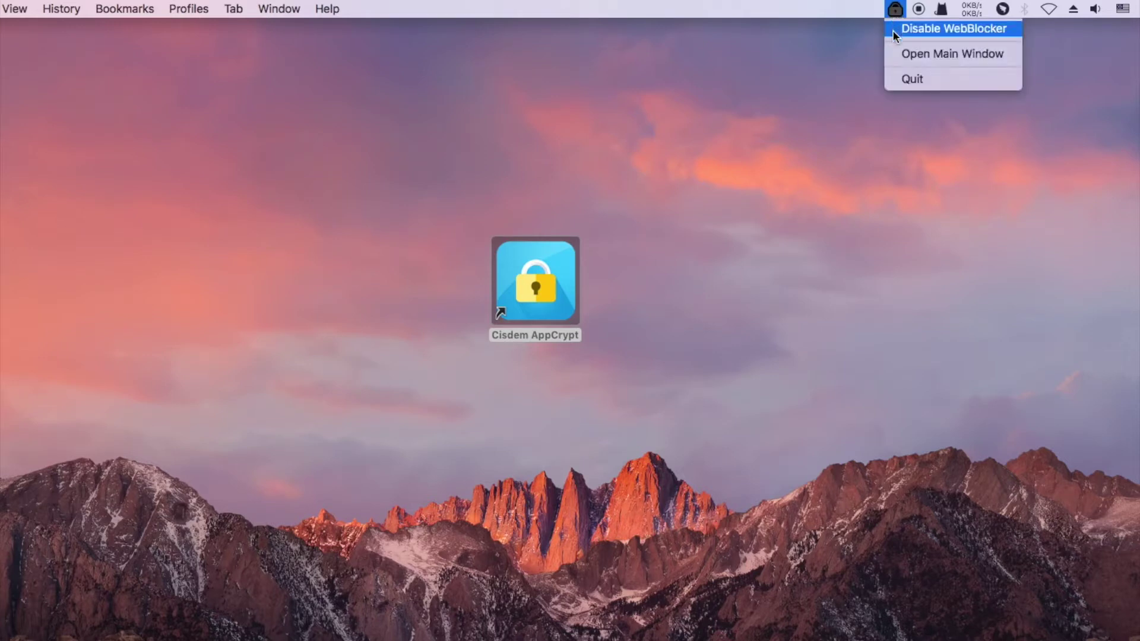
pyautogui.click(895, 55)
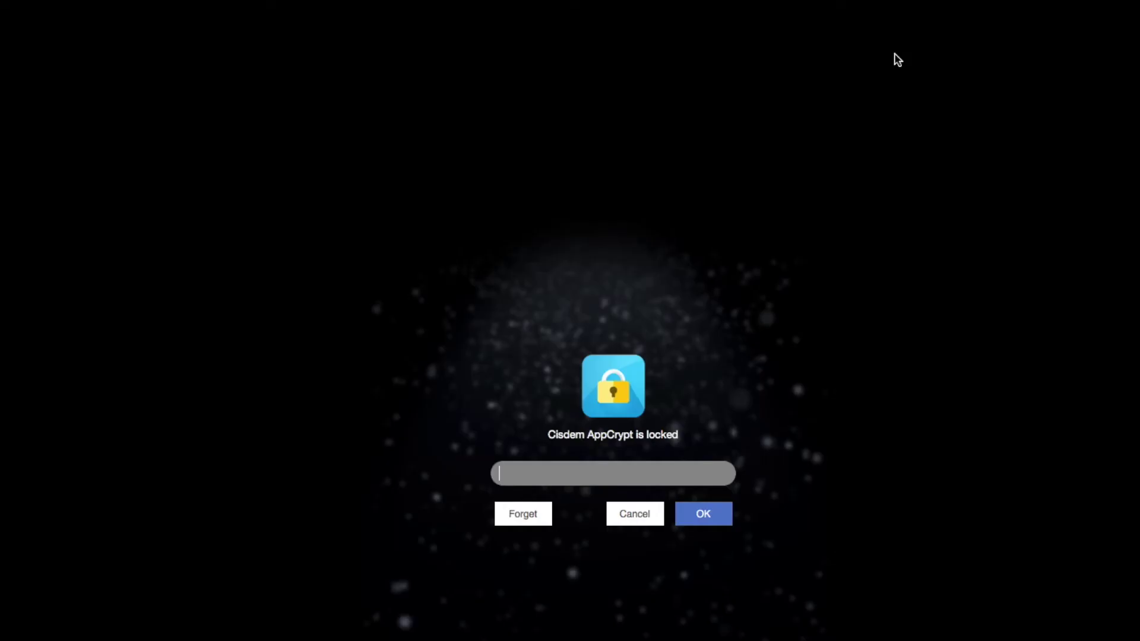
pyautogui.write('123')
pyautogui.click(699, 514)
# - In Web Block, remove youtube.com with the minus button and facebook.com via its context menu
pyautogui.click(798, 156)
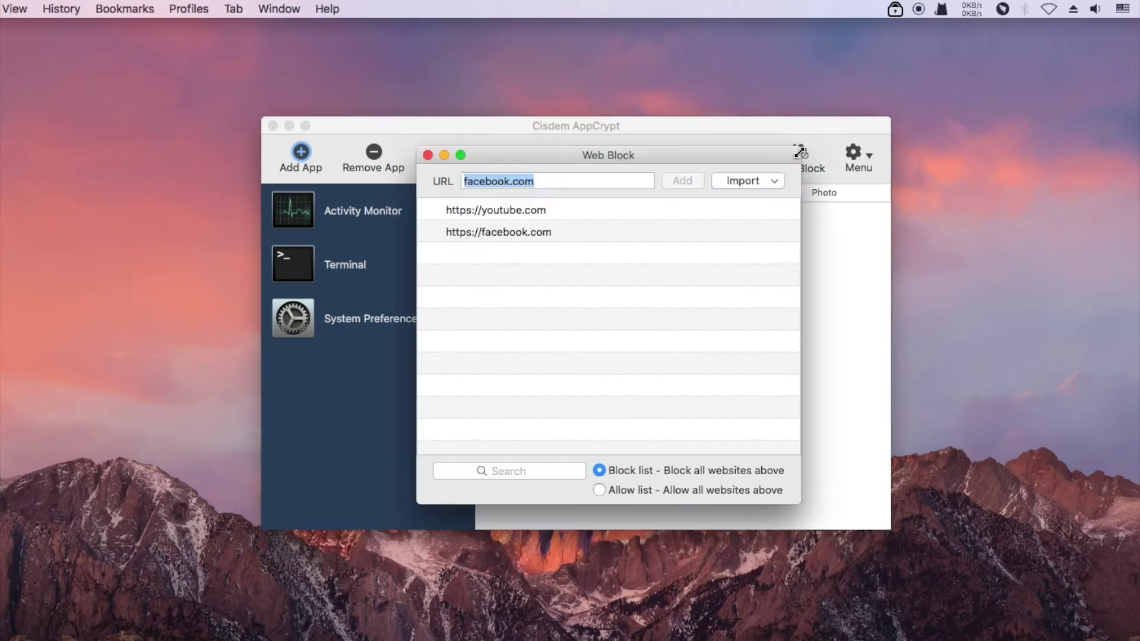
pyautogui.click(547, 209)
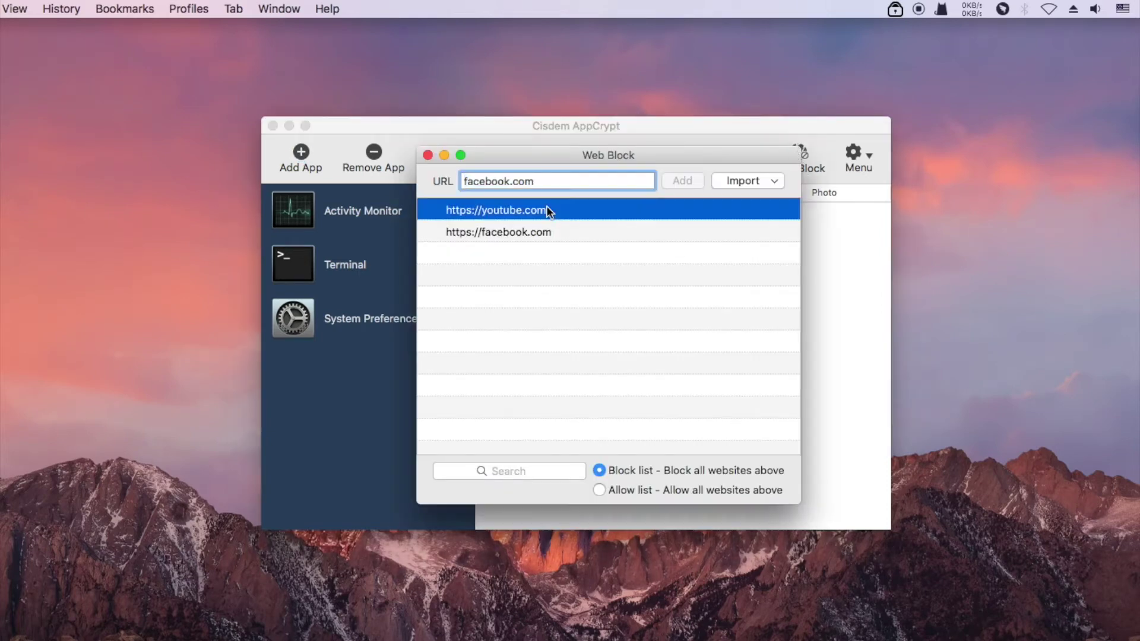
pyautogui.click(431, 209)
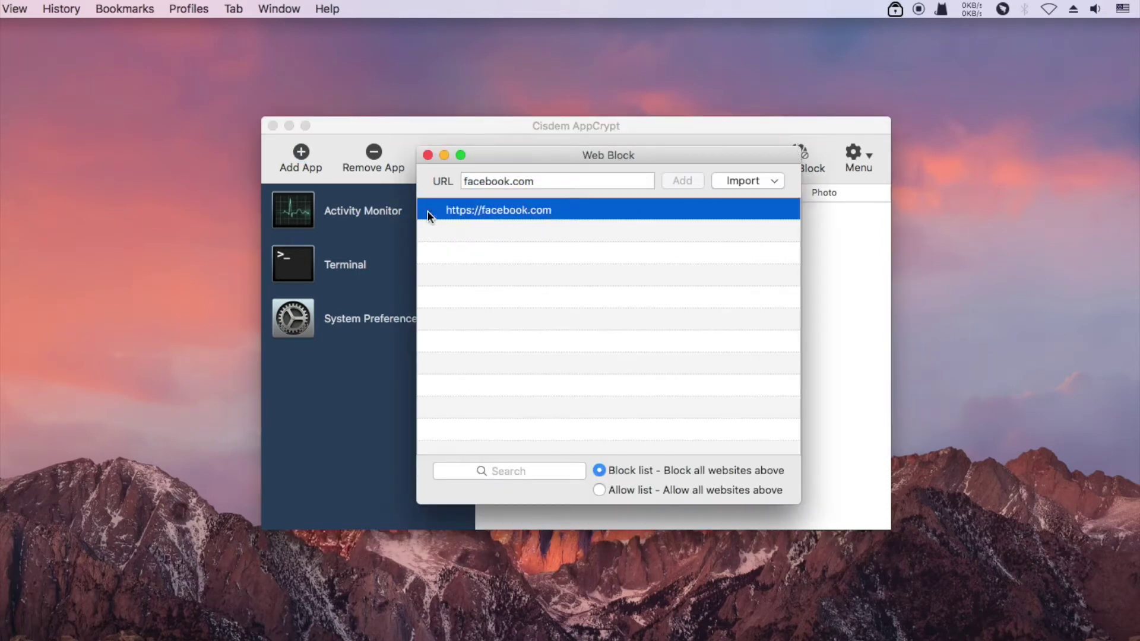
pyautogui.rightClick(565, 211)
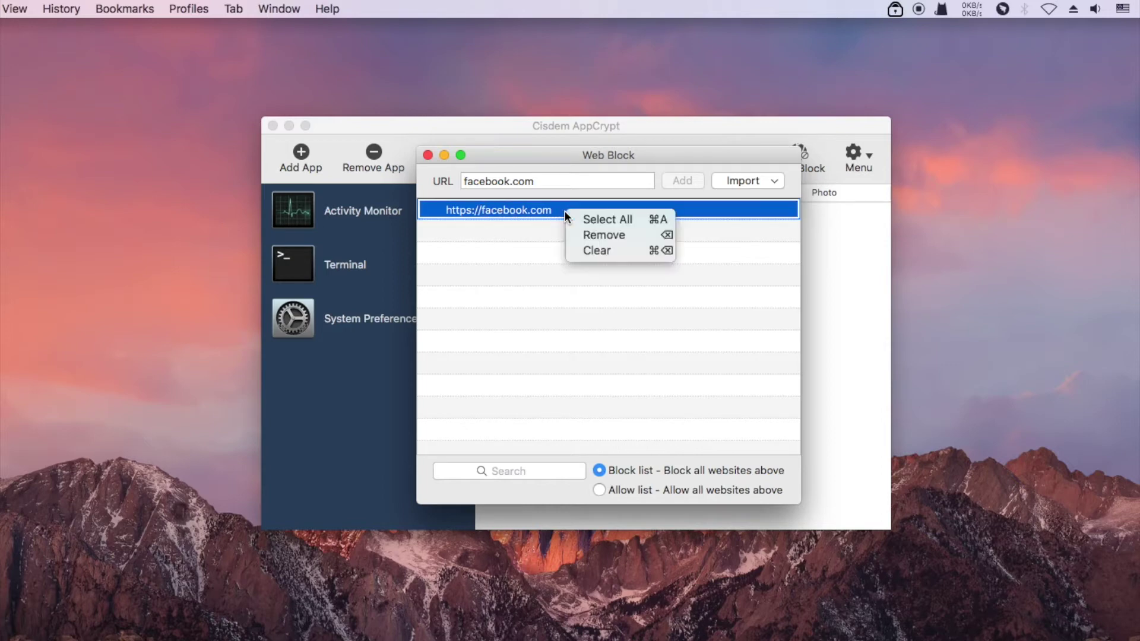
pyautogui.click(584, 235)
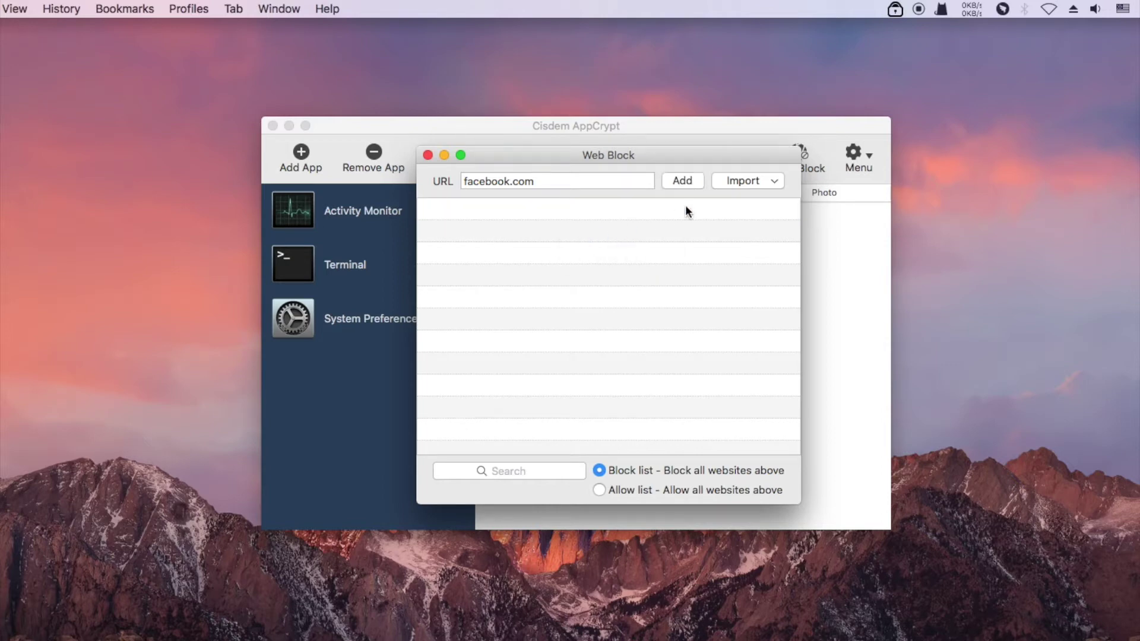
# - Import the Social Sites preset into the block list and clear the leftover facebook.com URL
pyautogui.click(742, 179)
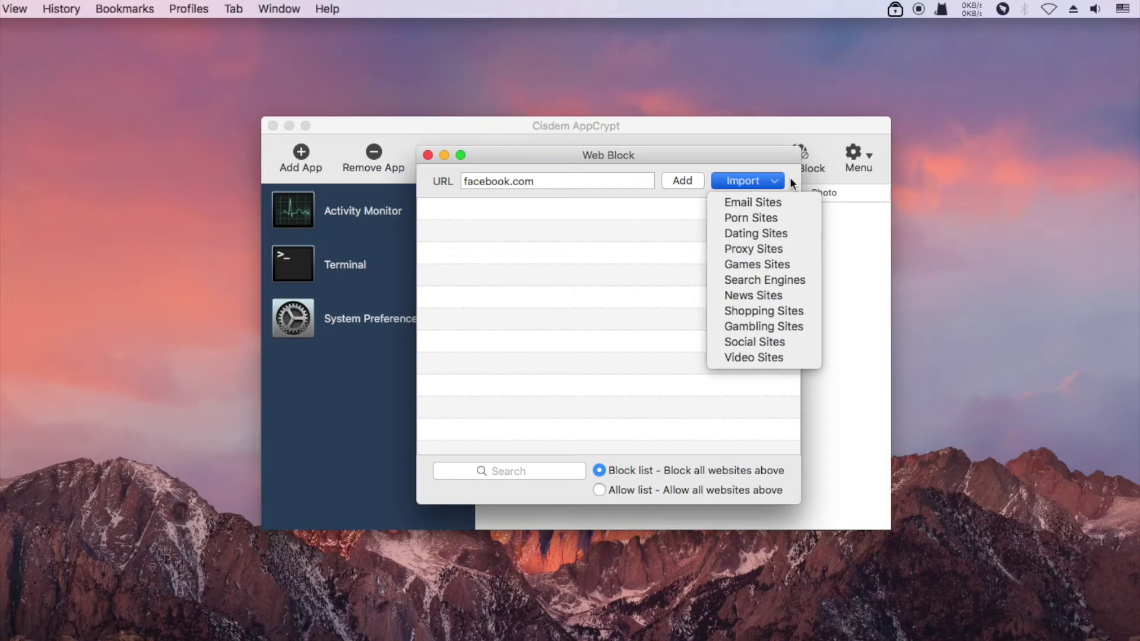
pyautogui.click(785, 345)
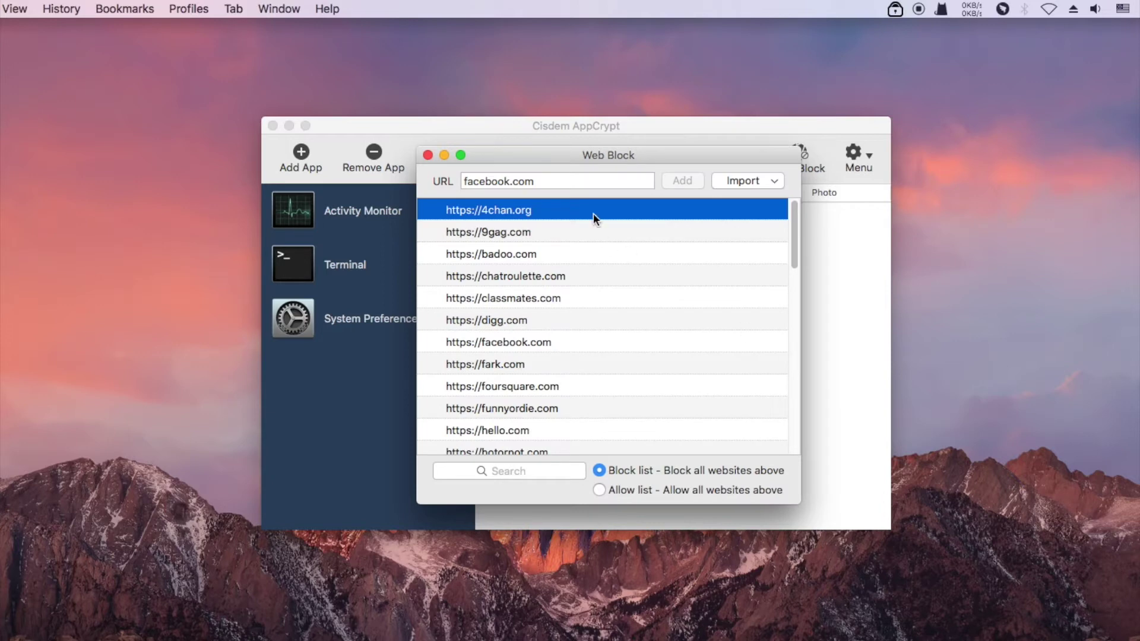
pyautogui.hotkey('shift', 'Tab')
pyautogui.press('BackSpace')
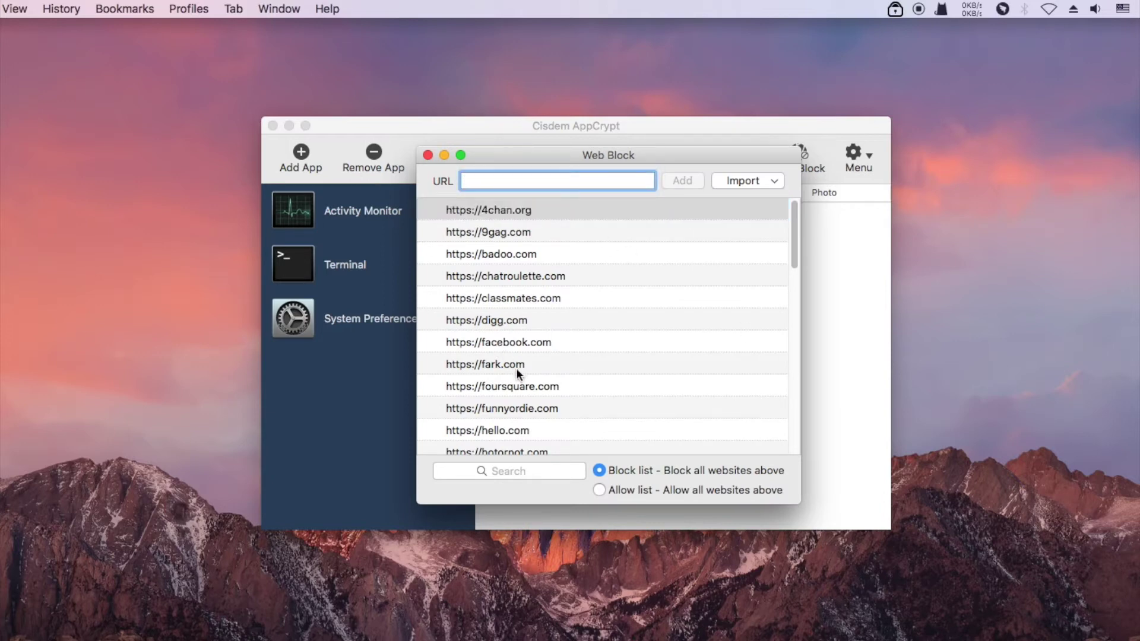
# - Search the blocked sites for 'reddit'
pyautogui.scroll(-1, 515, 368)
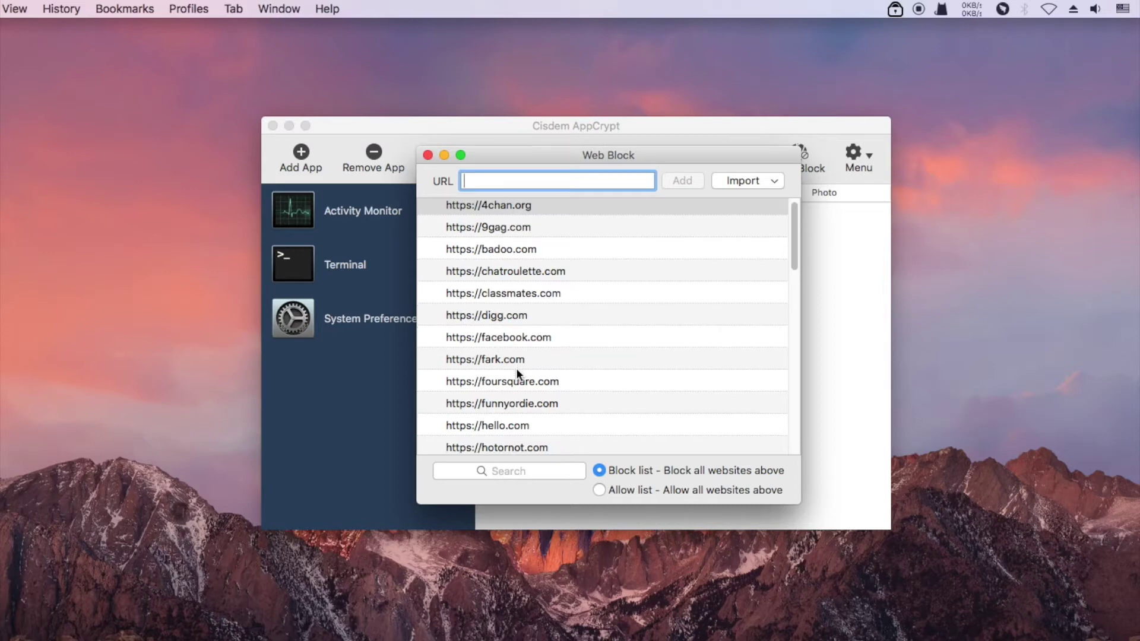
pyautogui.click(535, 468)
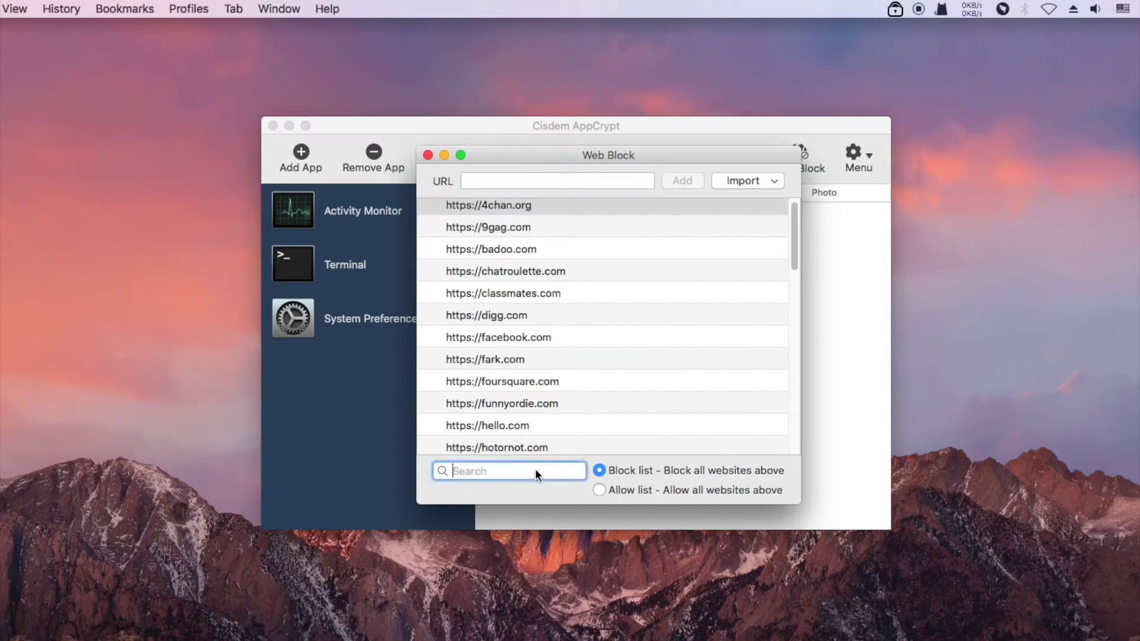
pyautogui.write('reddit')
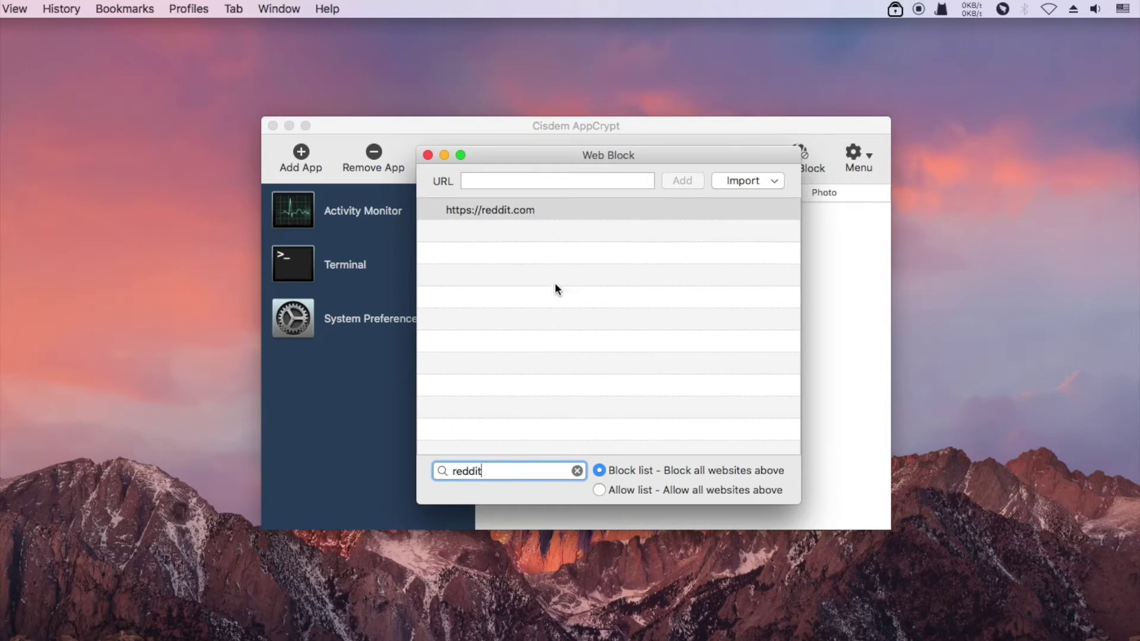
# - Remove reddit.com from the block list through its context menu
pyautogui.click(540, 209)
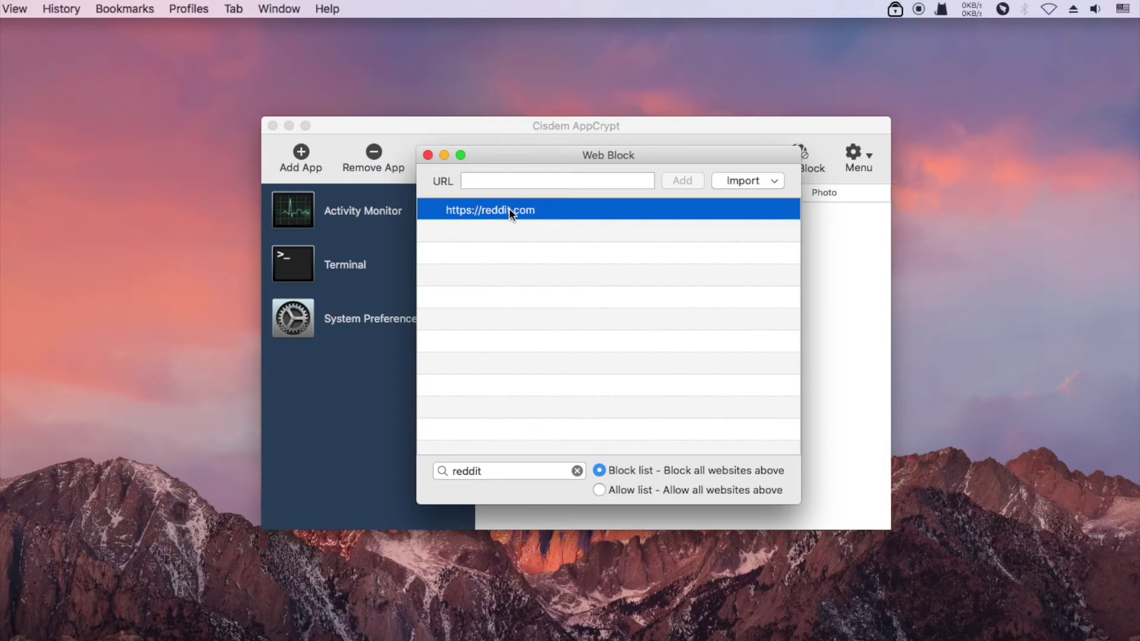
pyautogui.rightClick(448, 210)
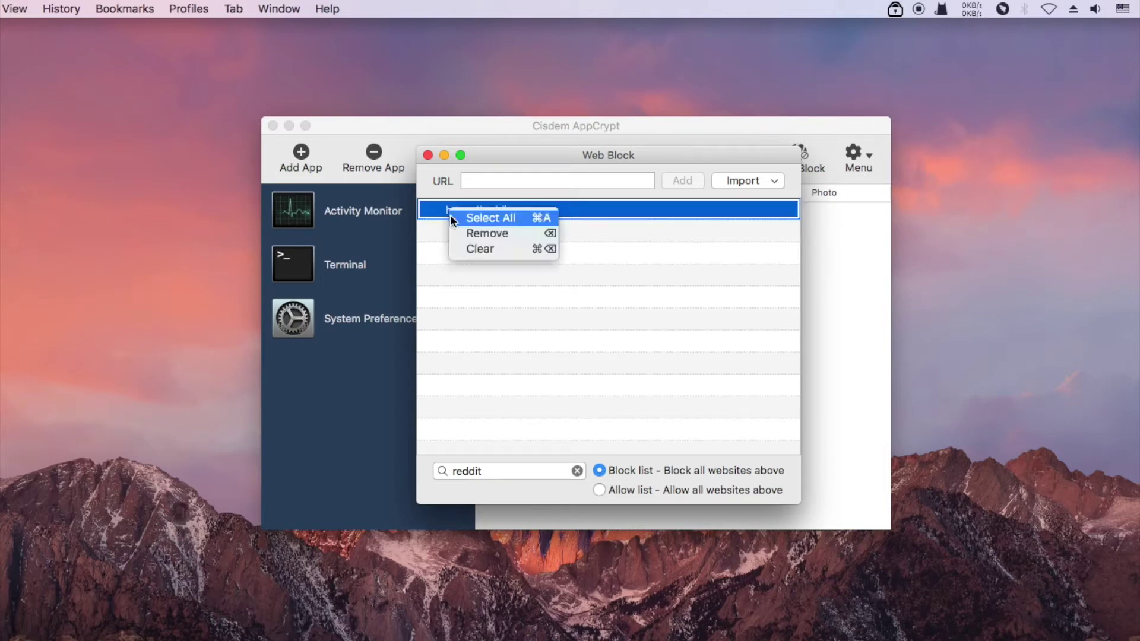
pyautogui.click(479, 234)
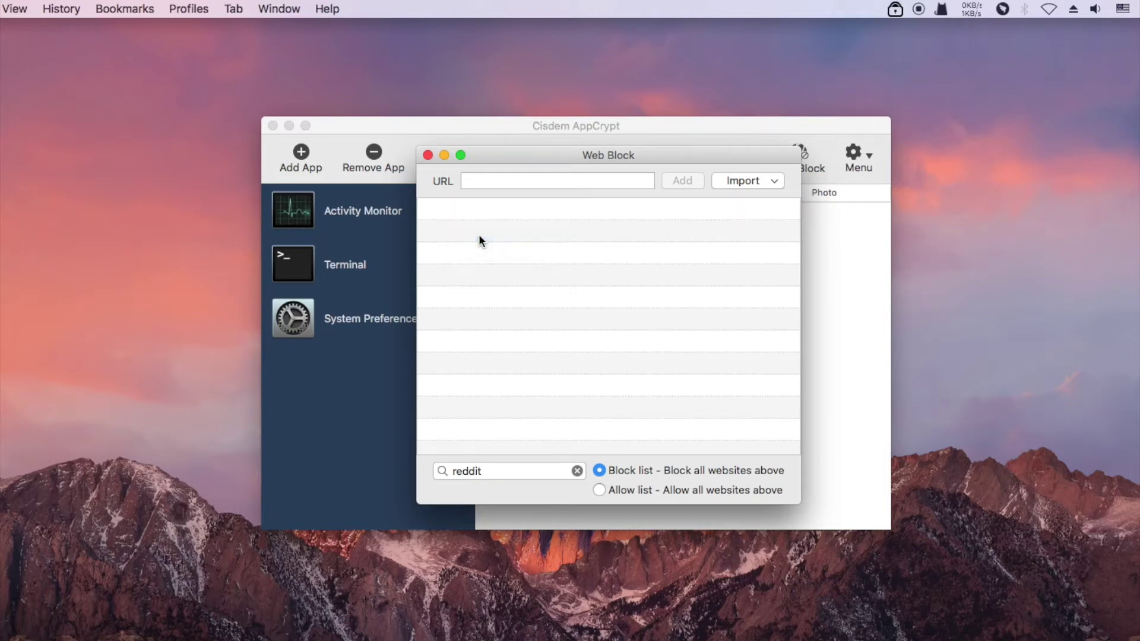
# - Clear the search, then clear the imported sites from the 9gag.com entry's context menu
pyautogui.click(574, 471)
pyautogui.click(577, 471)
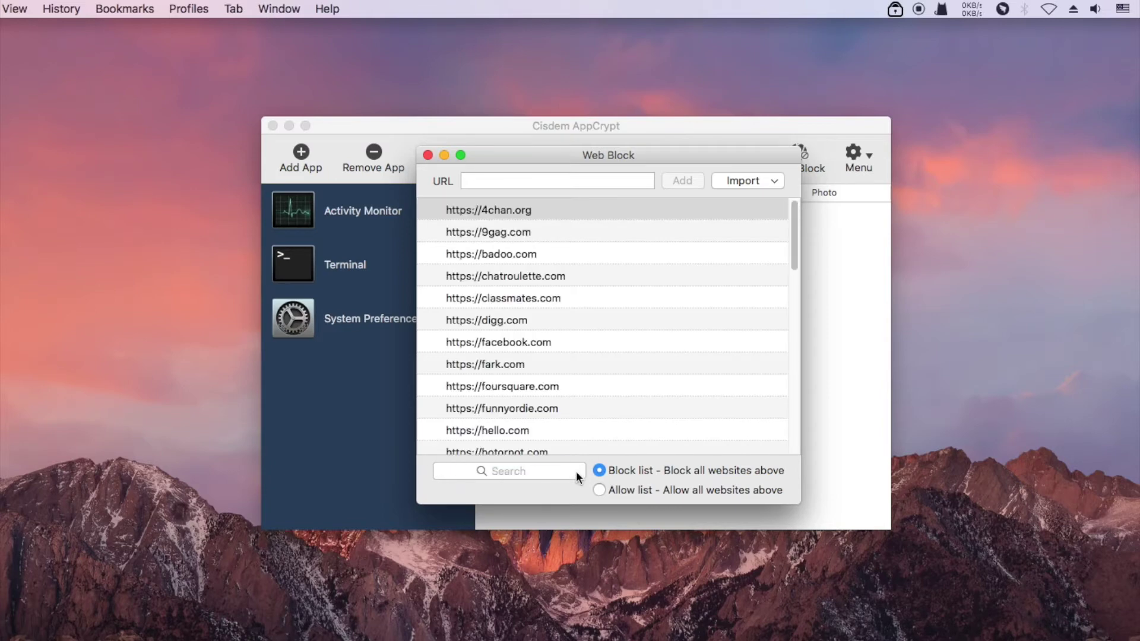
pyautogui.rightClick(665, 231)
pyautogui.click(682, 268)
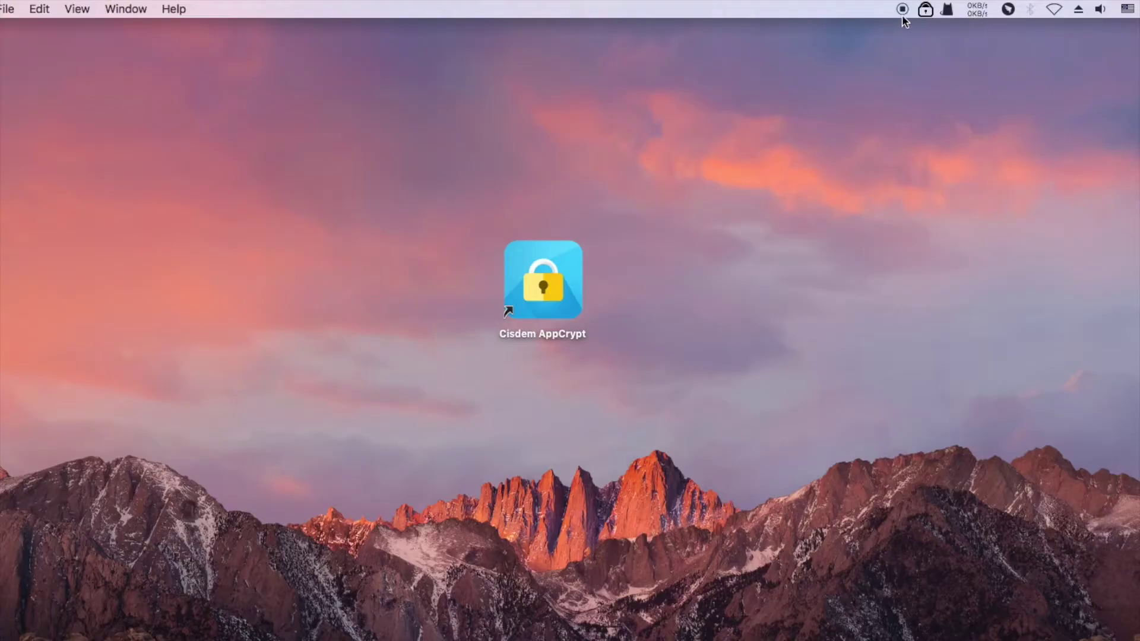
# - Reopen AppCrypt's main window from the menu-bar icon and enter the password
pyautogui.click(925, 9)
pyautogui.click(933, 52)
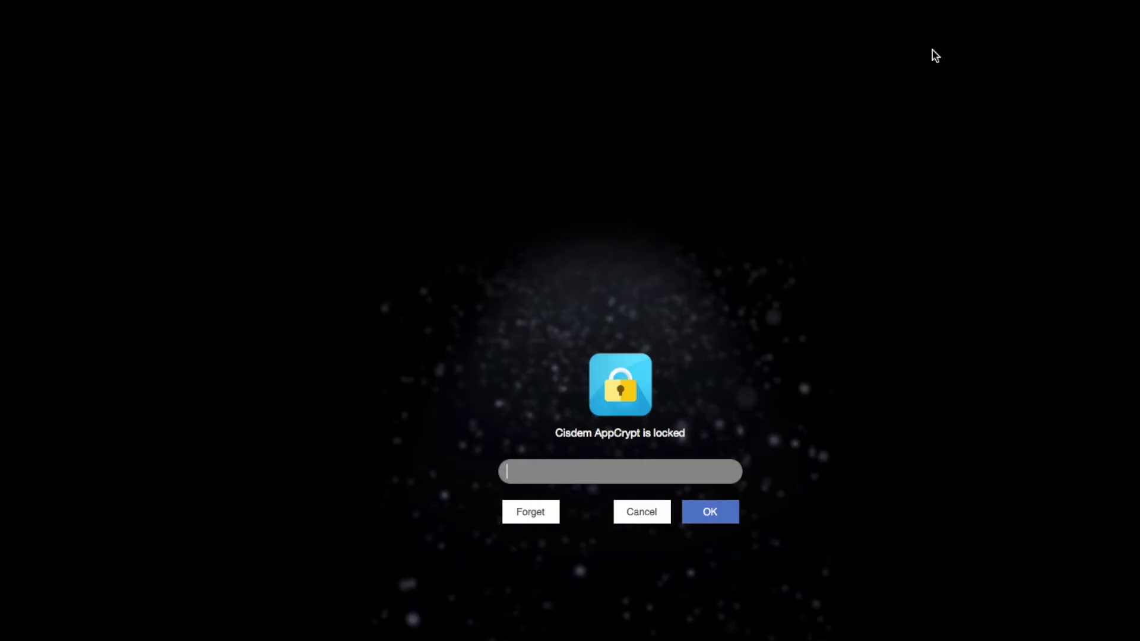
pyautogui.write('•••')
pyautogui.click(718, 514)
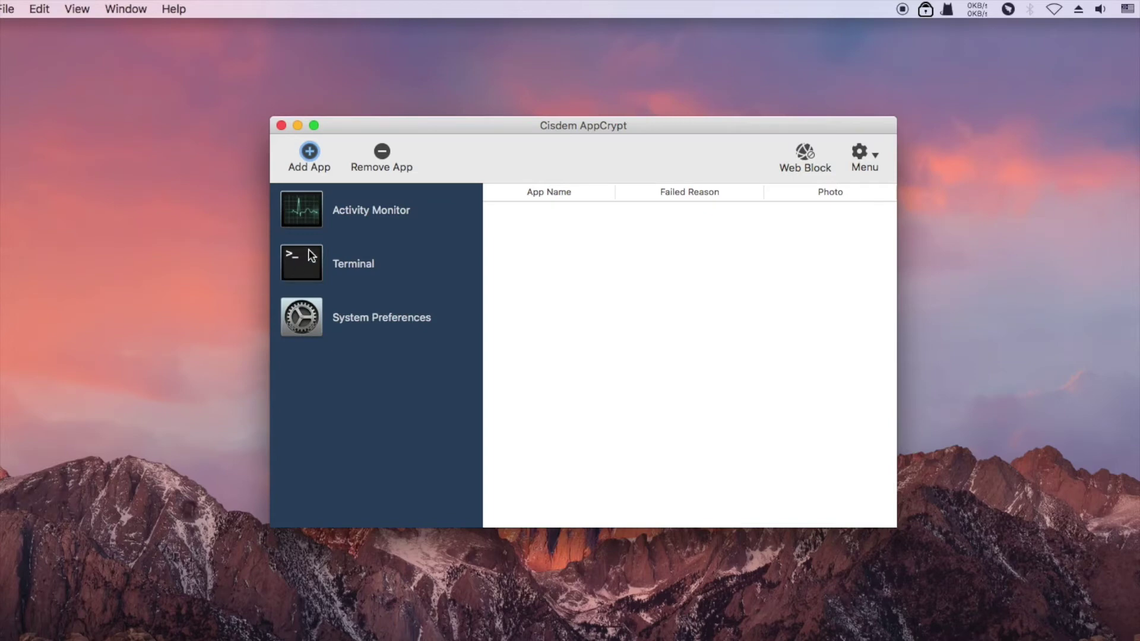
# - Remove System Preferences from the locked apps, confirming with Yes
pyautogui.click(373, 222)
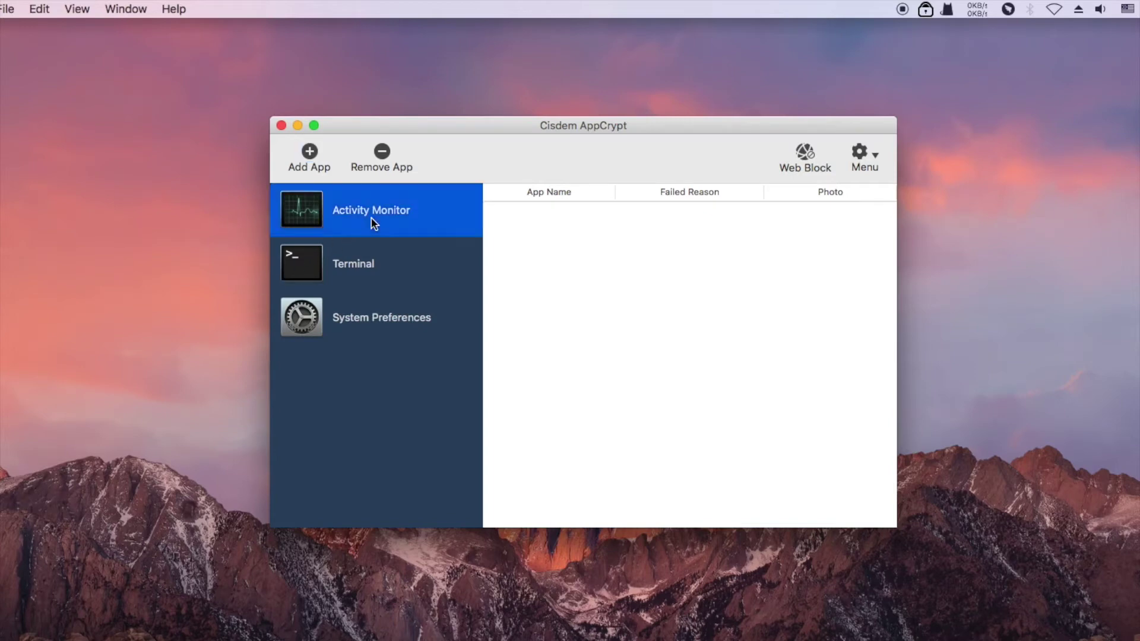
pyautogui.click(401, 319)
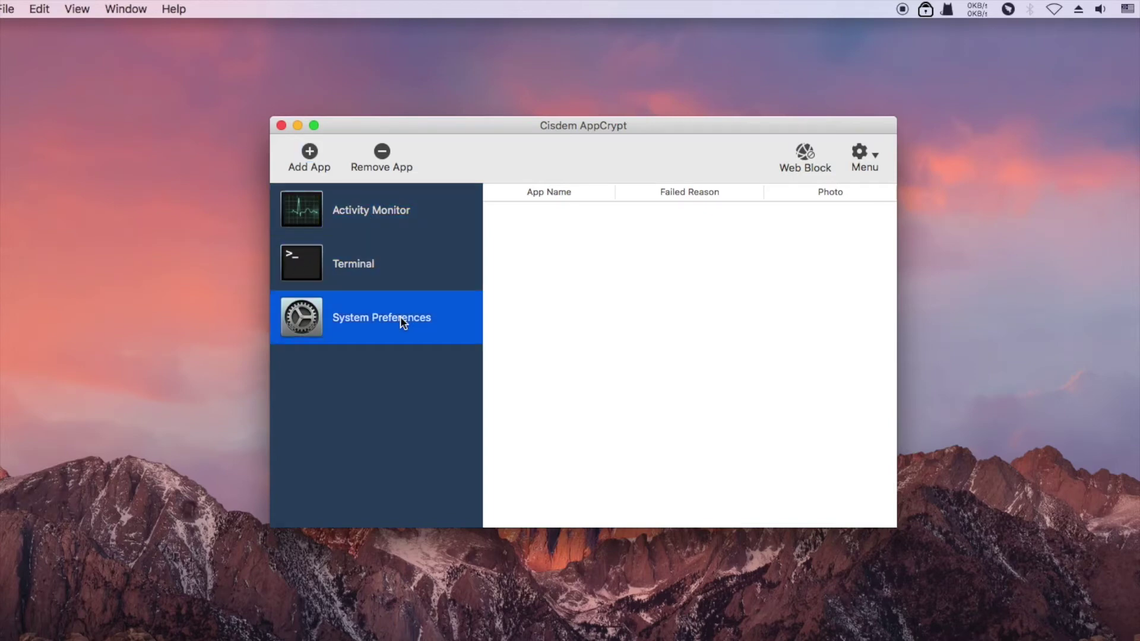
pyautogui.click(382, 152)
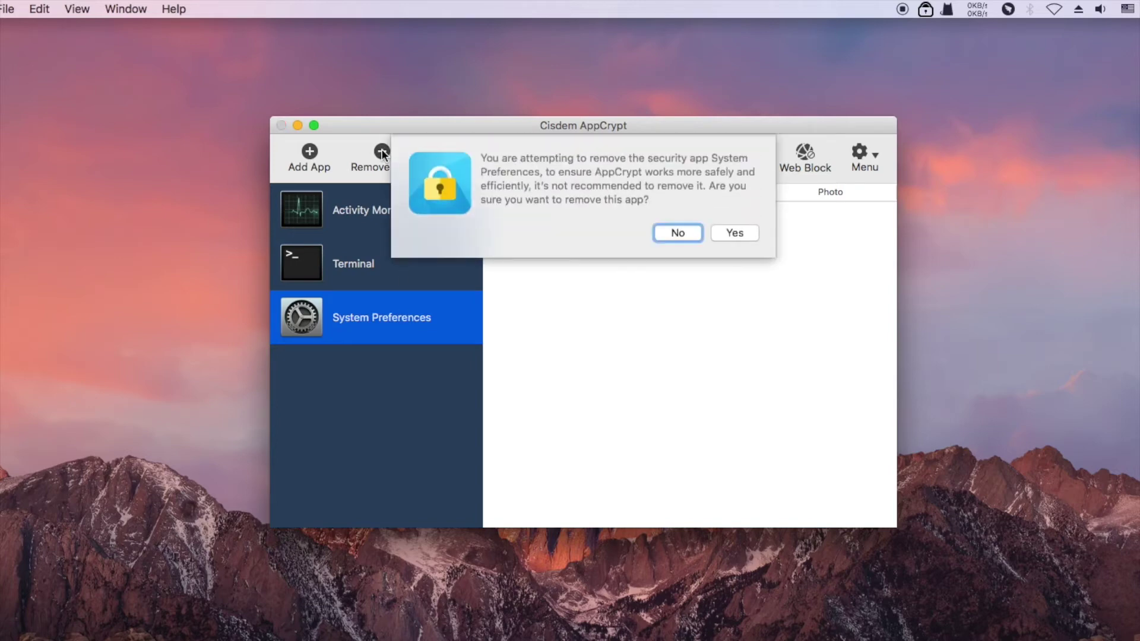
pyautogui.click(735, 233)
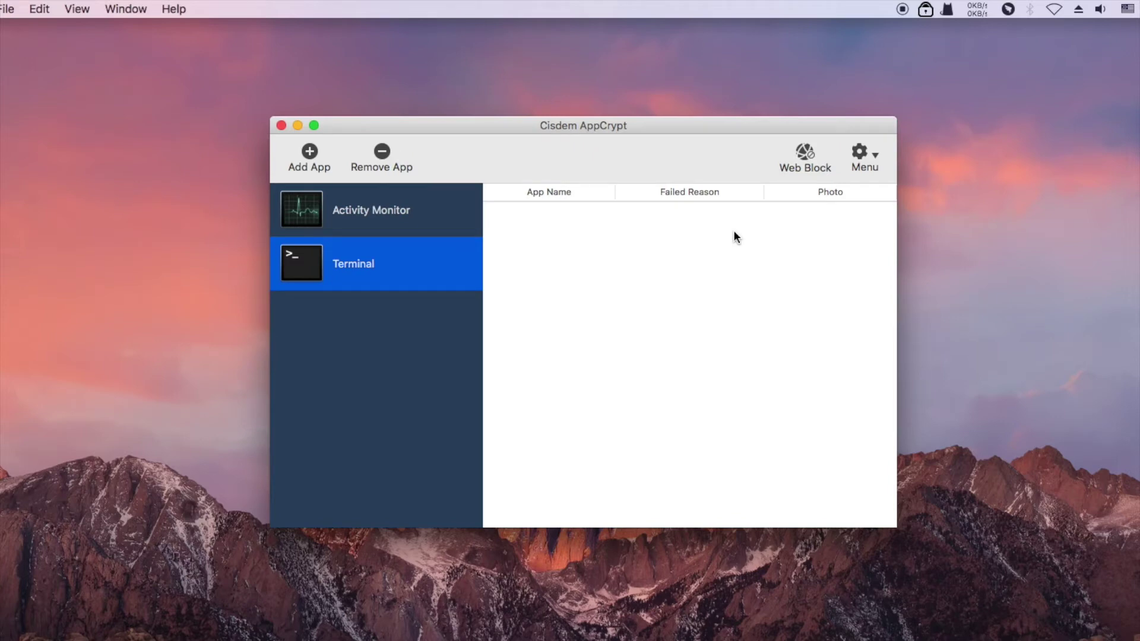
pyautogui.click(309, 152)
# - Lock Mail and Chess by adding both from the Applications folder
pyautogui.scroll(-5, 596, 183)
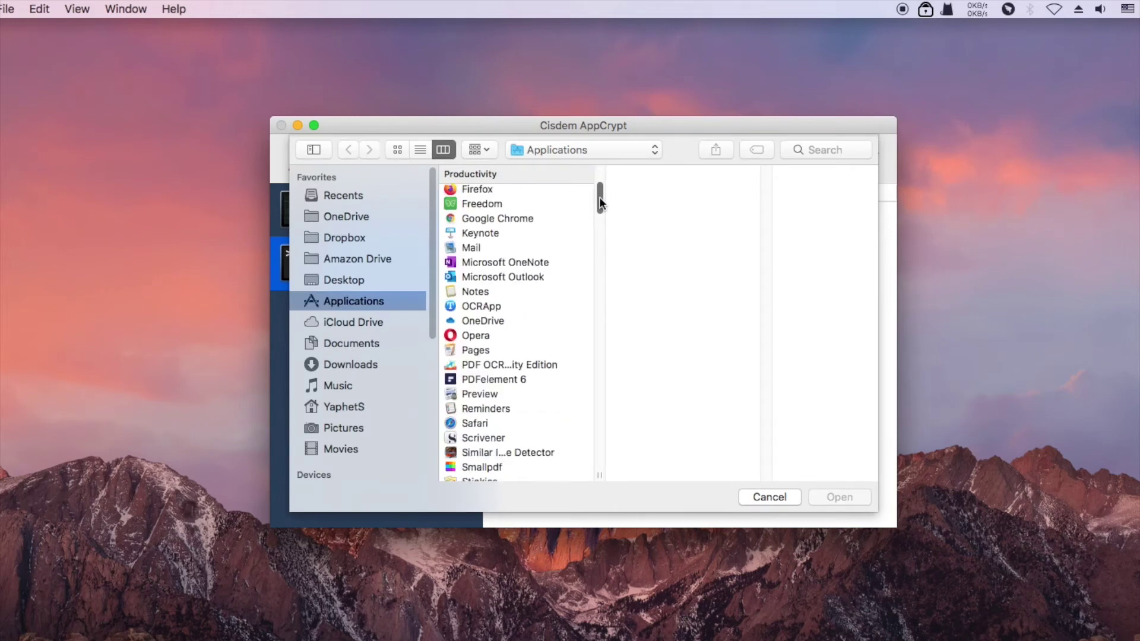
pyautogui.click(475, 232)
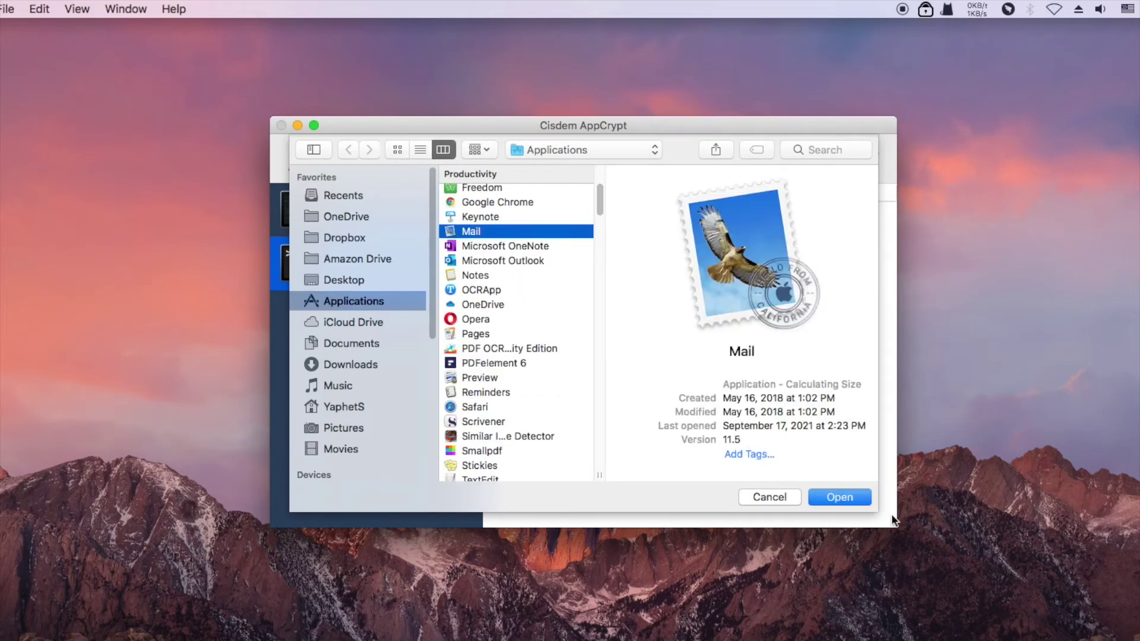
pyautogui.click(861, 496)
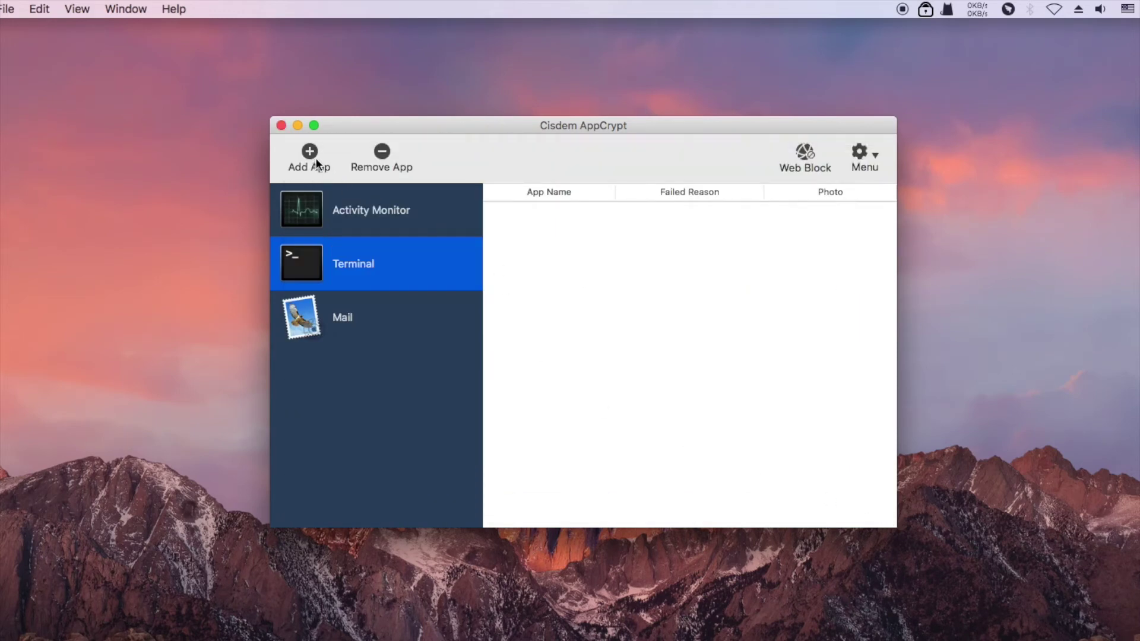
pyautogui.press('super+o')
pyautogui.moveTo(599, 190); pyautogui.dragTo(603, 263)
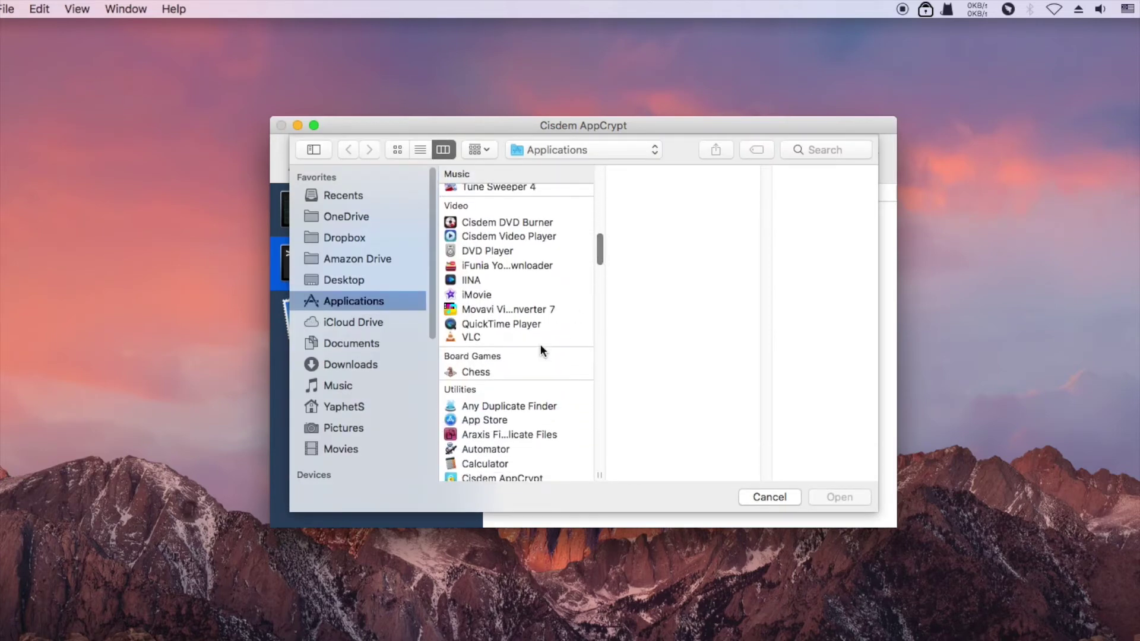
pyautogui.click(490, 372)
pyautogui.click(832, 498)
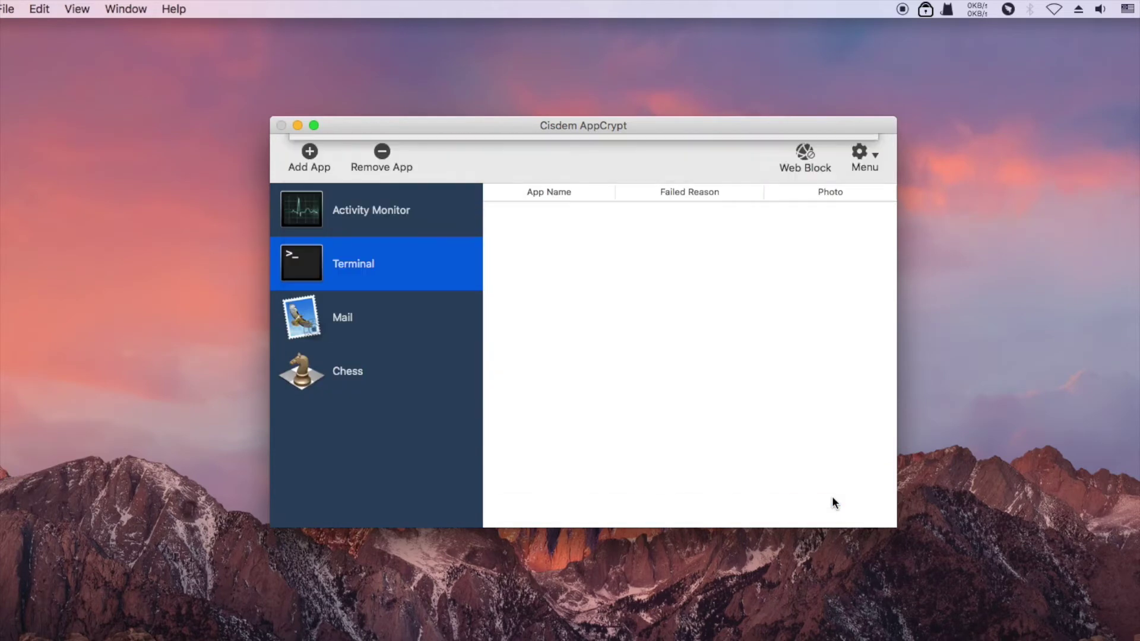
# - Launch Mail from Launchpad, enter a wrong password, and cancel at the lock screen
pyautogui.click(281, 126)
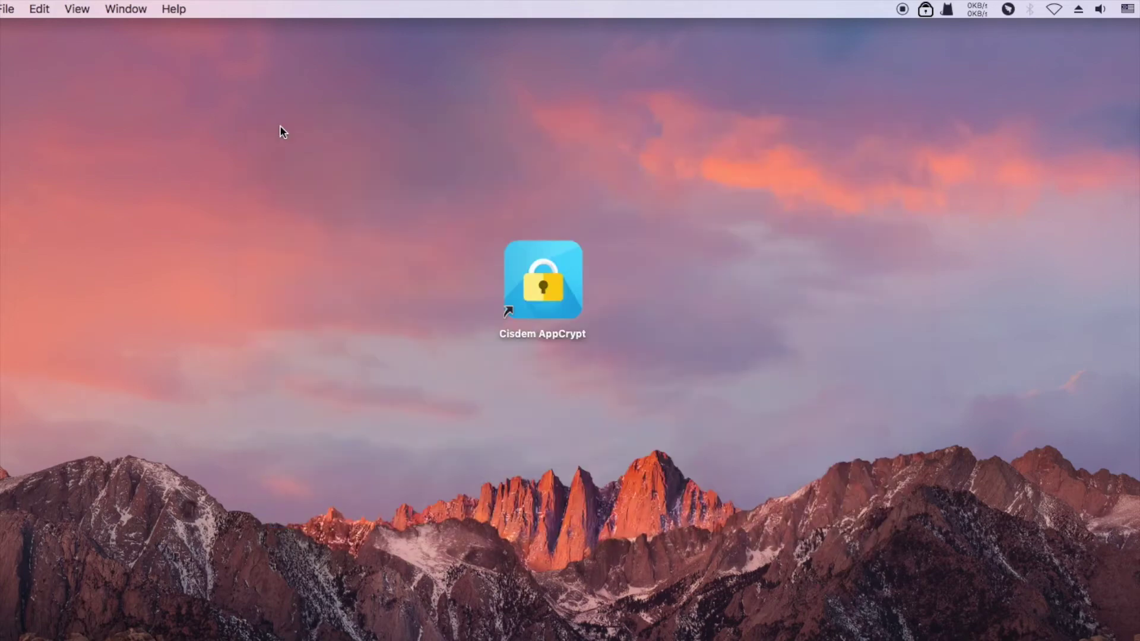
pyautogui.press('F4')
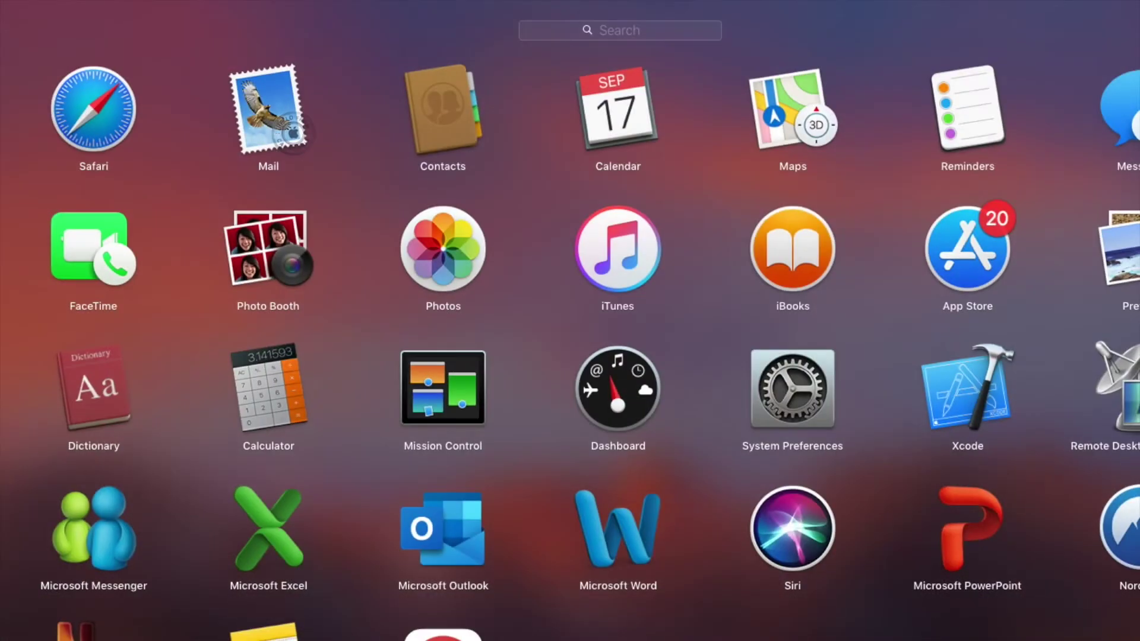
pyautogui.click(255, 163)
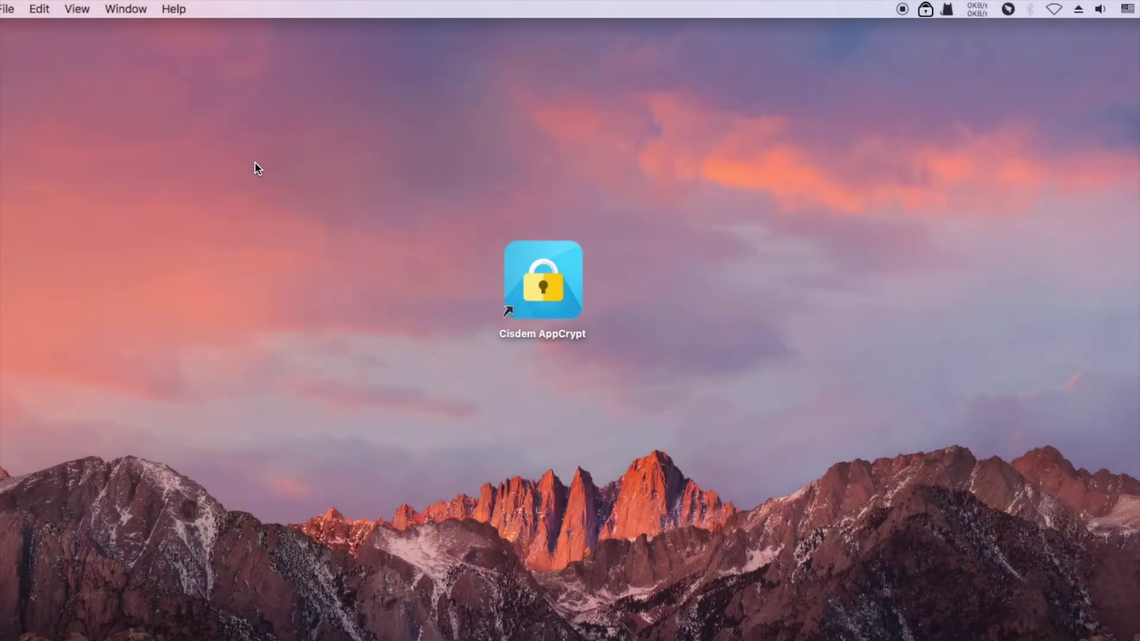
pyautogui.press('F4')
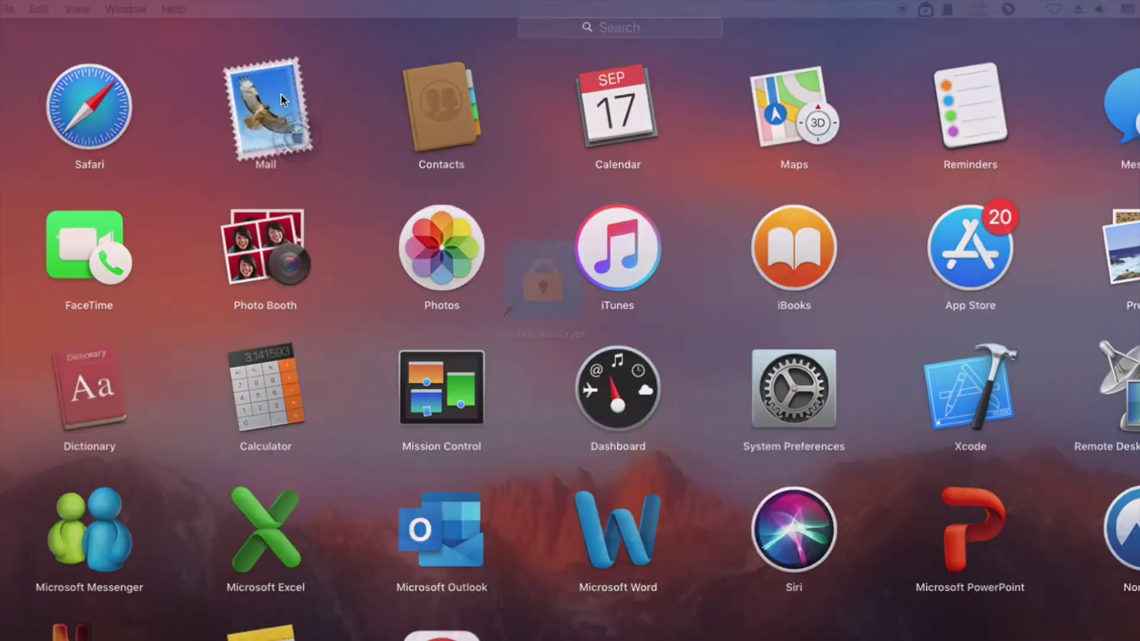
pyautogui.click(281, 95)
pyautogui.write('••')
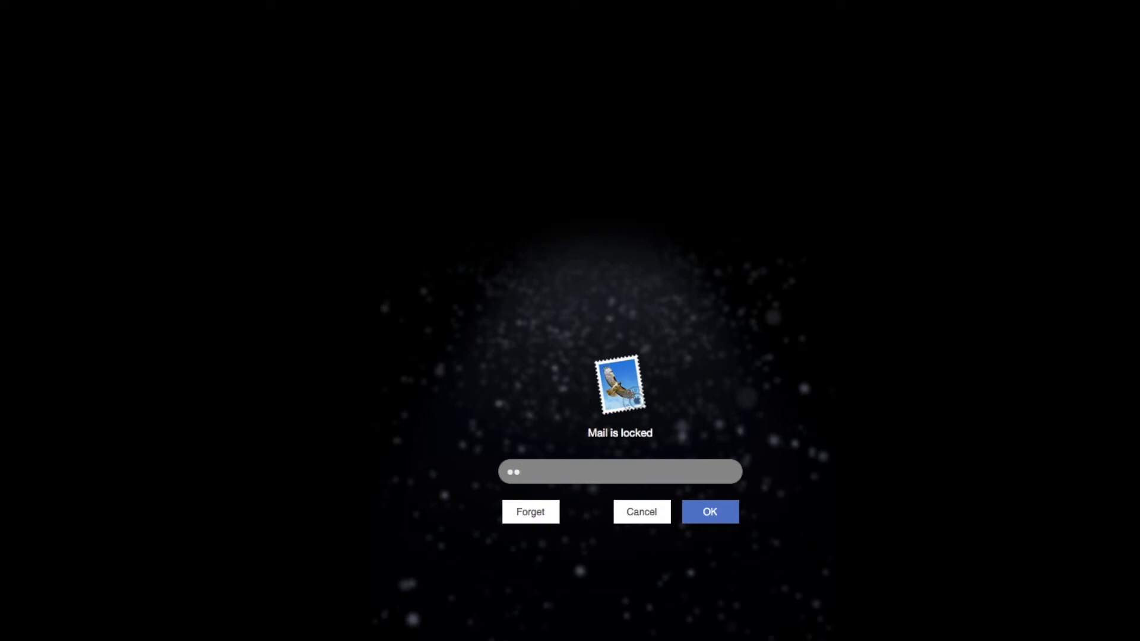
pyautogui.write('•')
pyautogui.click(641, 512)
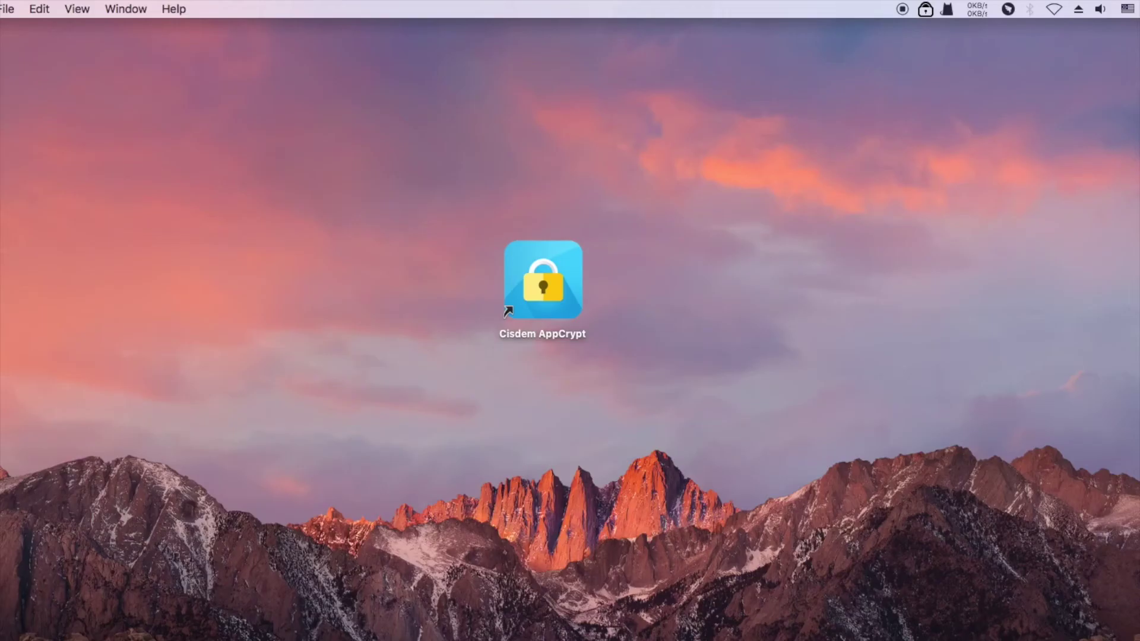
# - Search Launchpad for 'chess', unlock Chess with the correct password, and decline the speech download
pyautogui.press('F4')
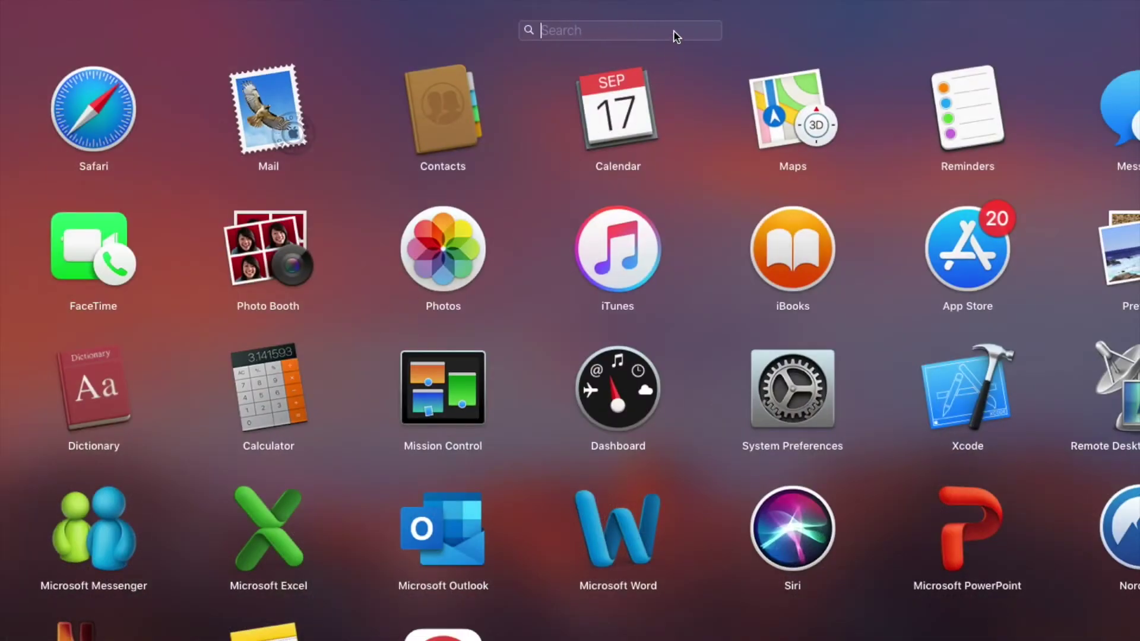
pyautogui.write('chess')
pyautogui.click(615, 143)
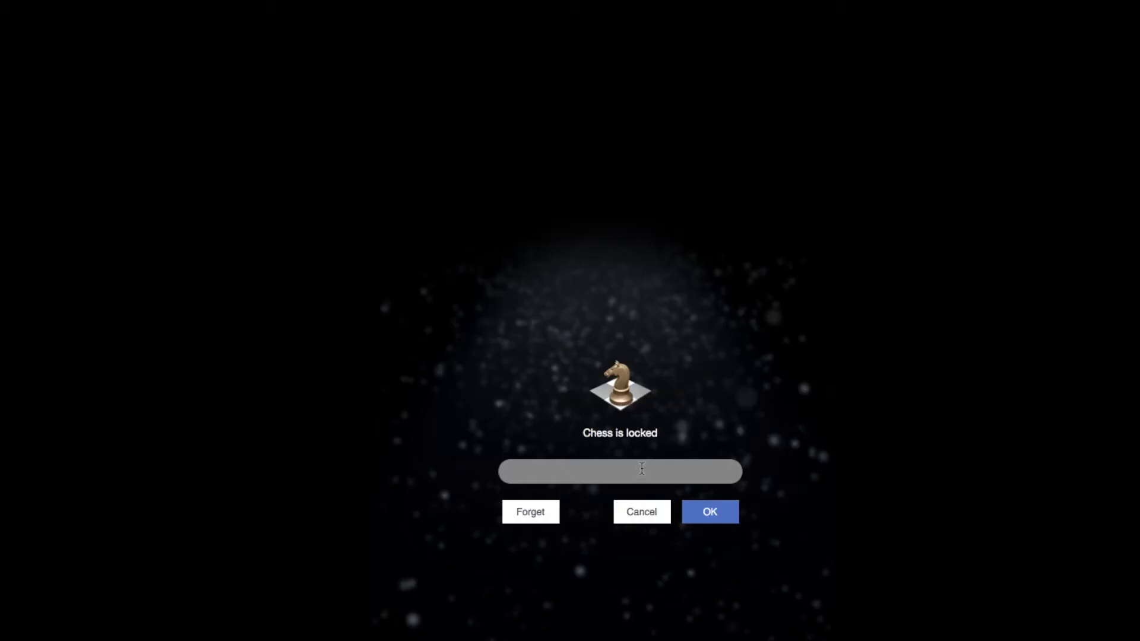
pyautogui.write('•••')
pyautogui.click(697, 519)
pyautogui.click(670, 320)
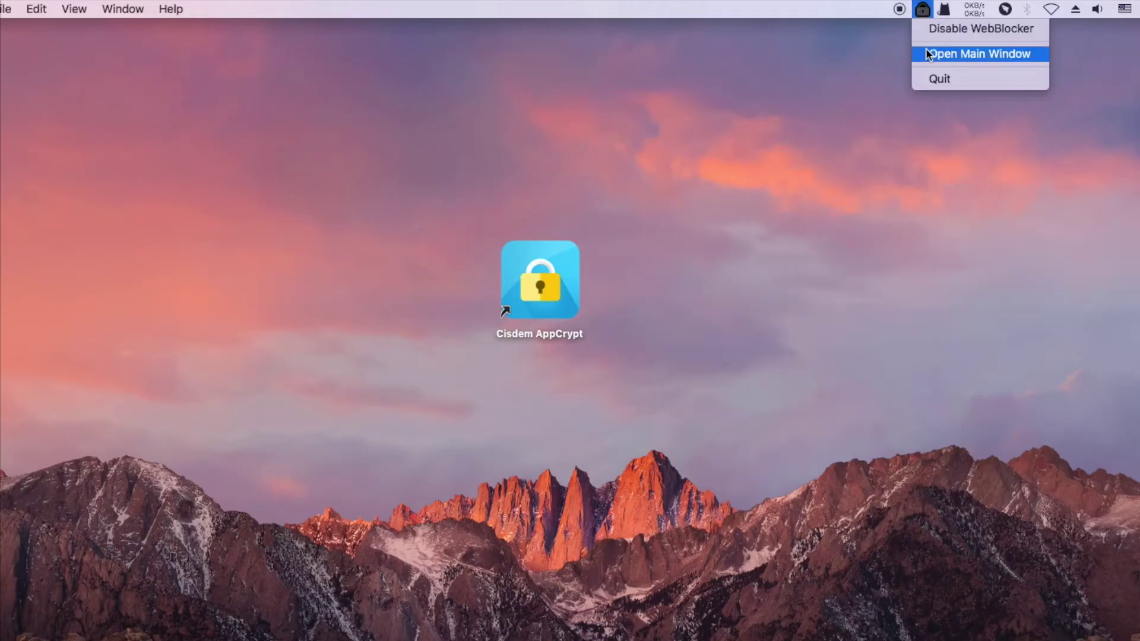
# - Bring up AppCrypt's main window and unlock it with the password
pyautogui.click(927, 52)
pyautogui.write('123')
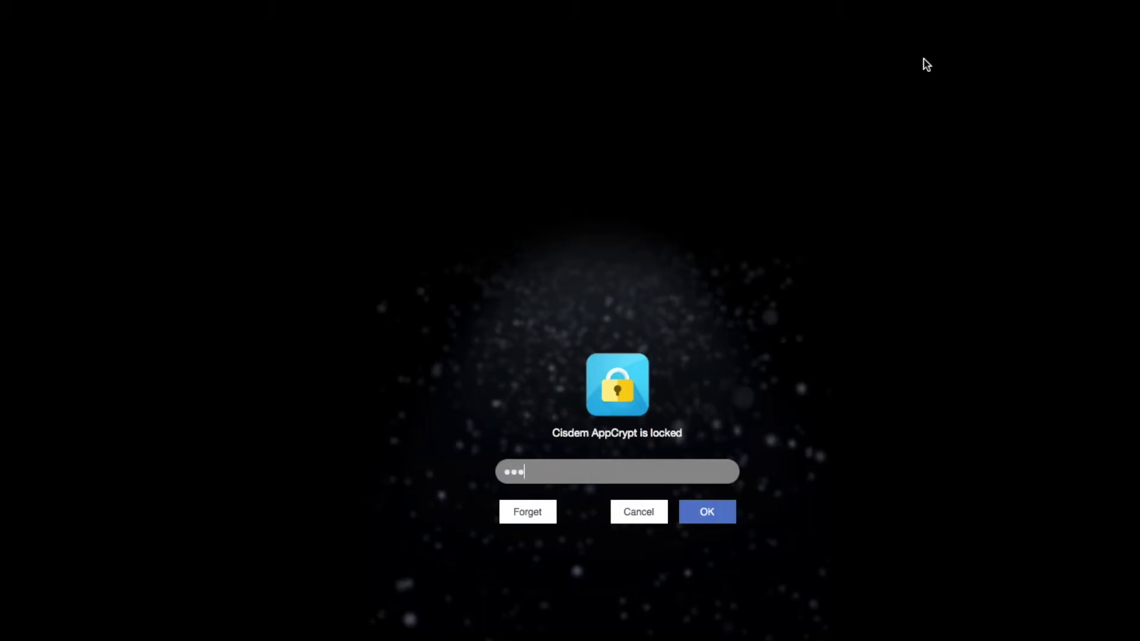
pyautogui.click(705, 511)
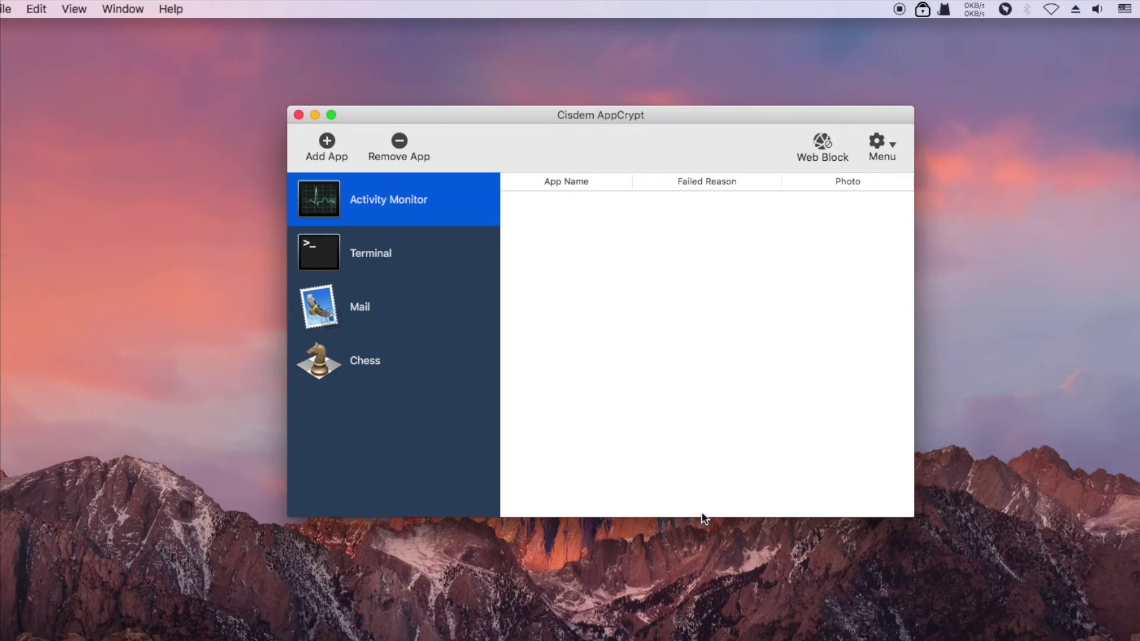
# - Open Preferences on the Schedule tab and select youtube.com
pyautogui.click(882, 147)
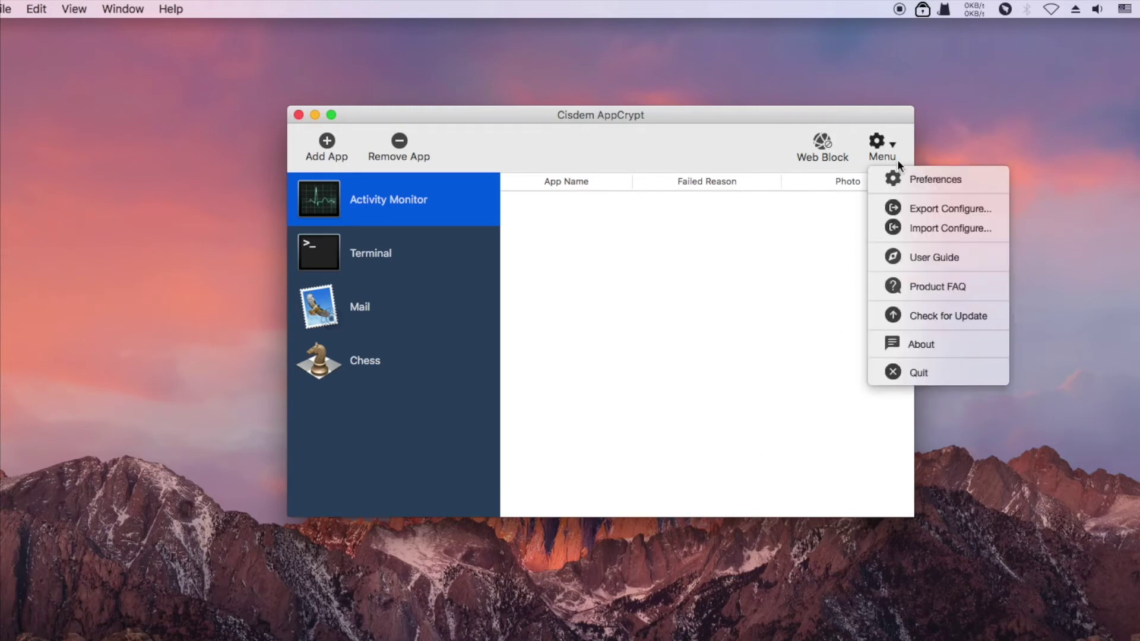
pyautogui.click(905, 178)
pyautogui.click(699, 294)
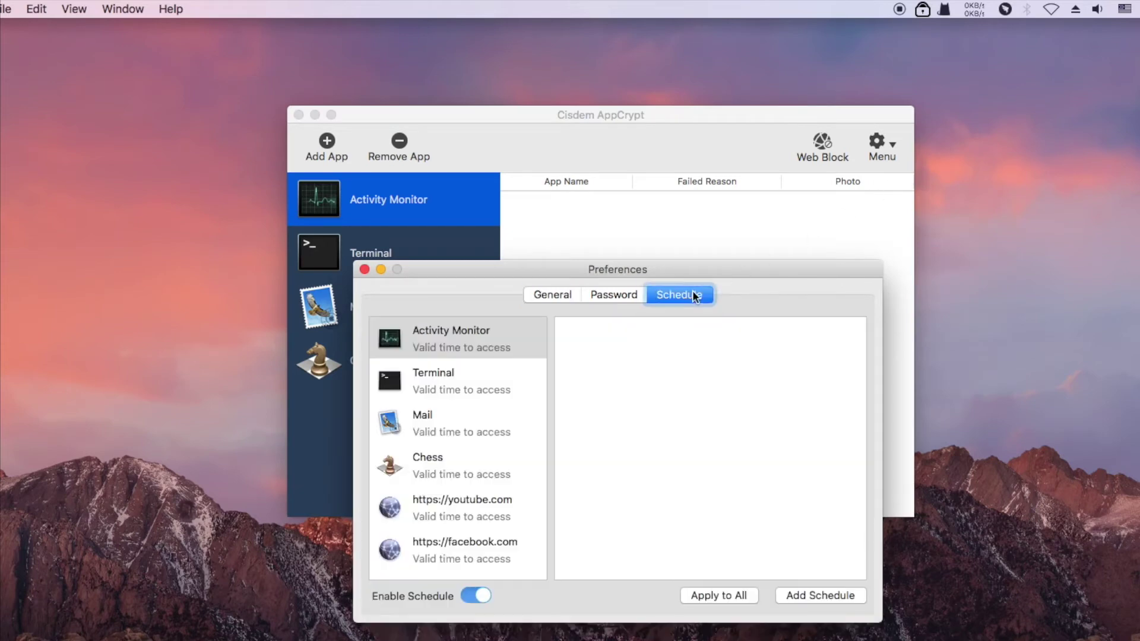
pyautogui.moveTo(699, 262); pyautogui.dragTo(701, 134)
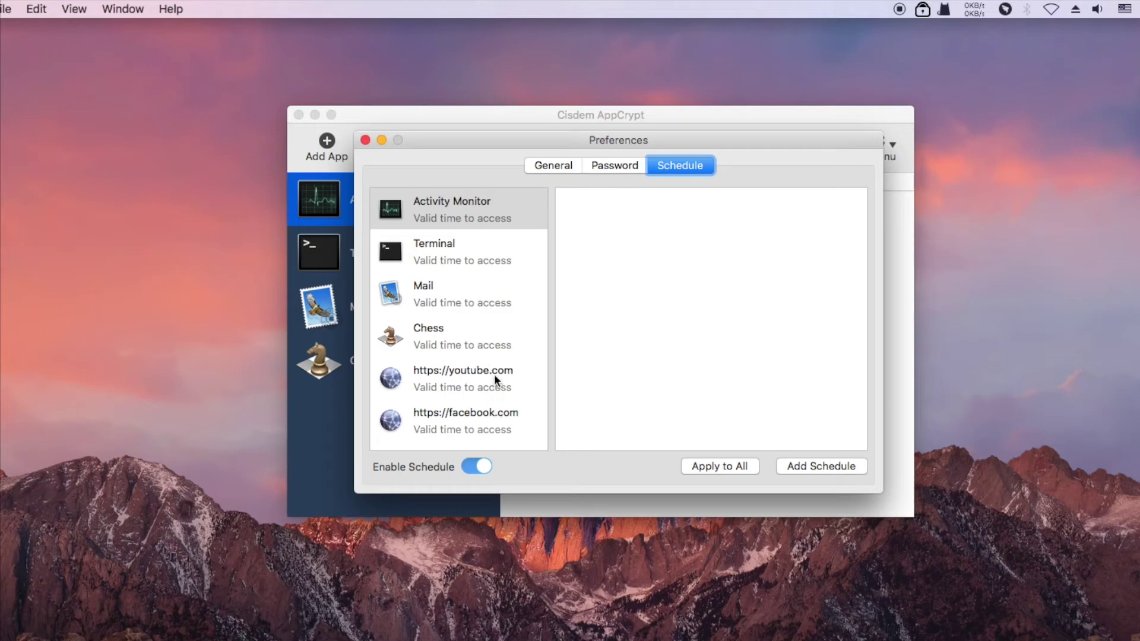
pyautogui.click(495, 380)
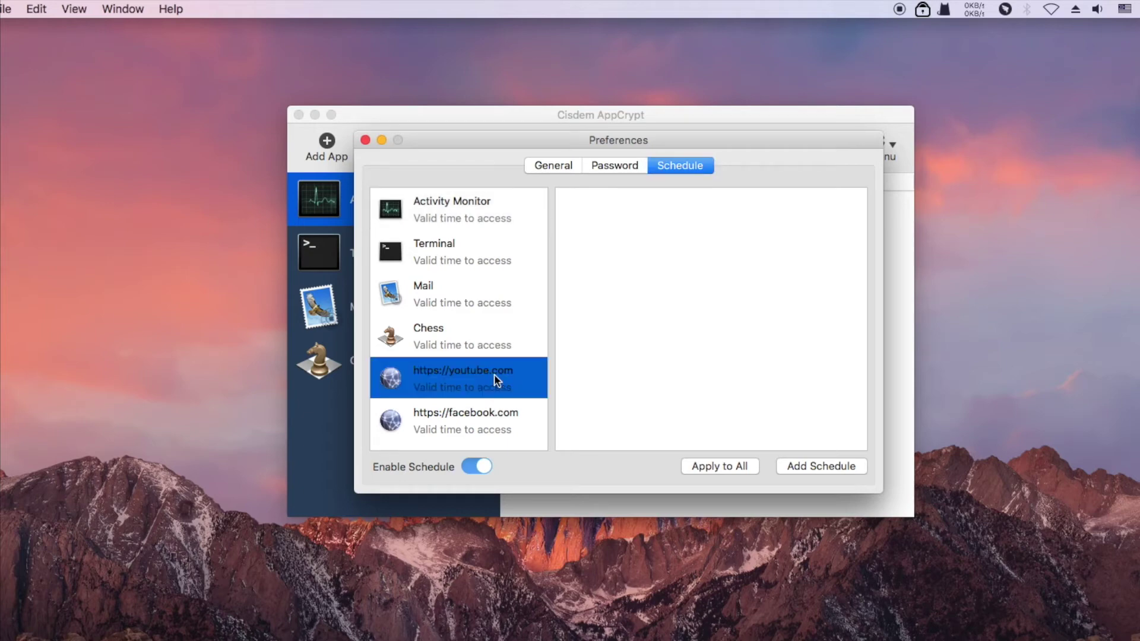
# - Add a youtube.com schedule for working days from 8:00 PM to 9:00 PM
pyautogui.click(818, 466)
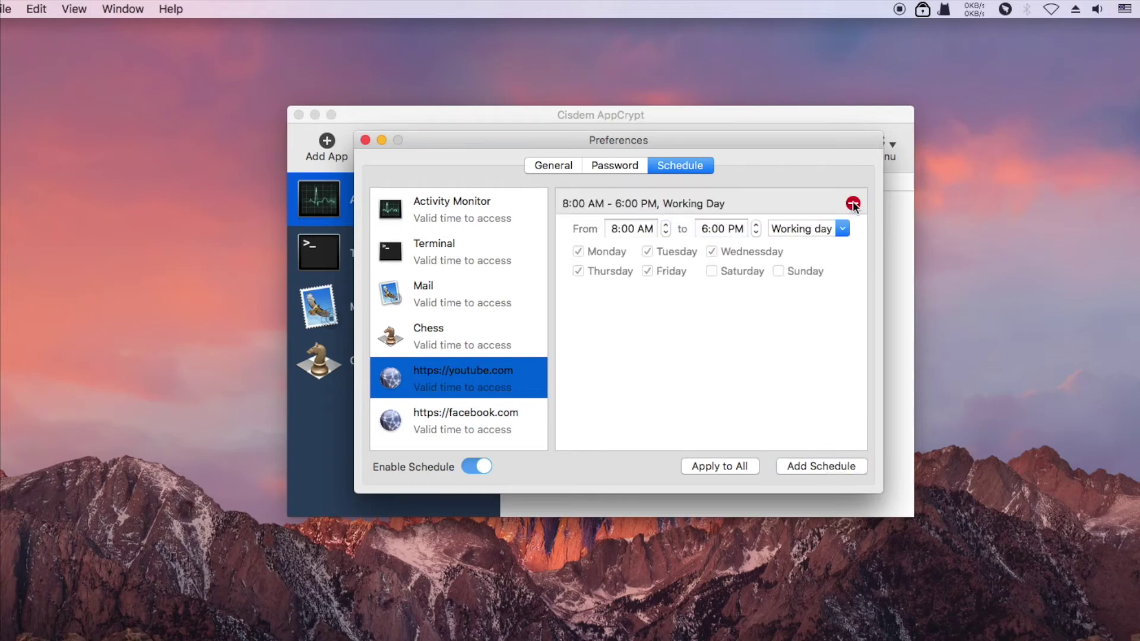
pyautogui.click(844, 231)
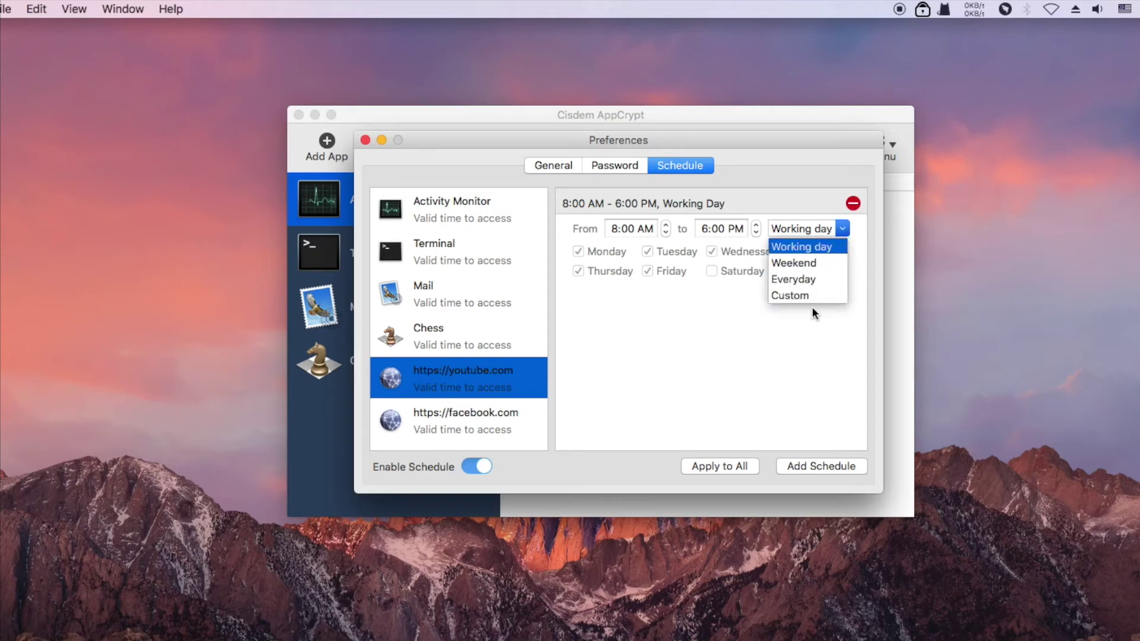
pyautogui.click(659, 230)
pyautogui.click(647, 231)
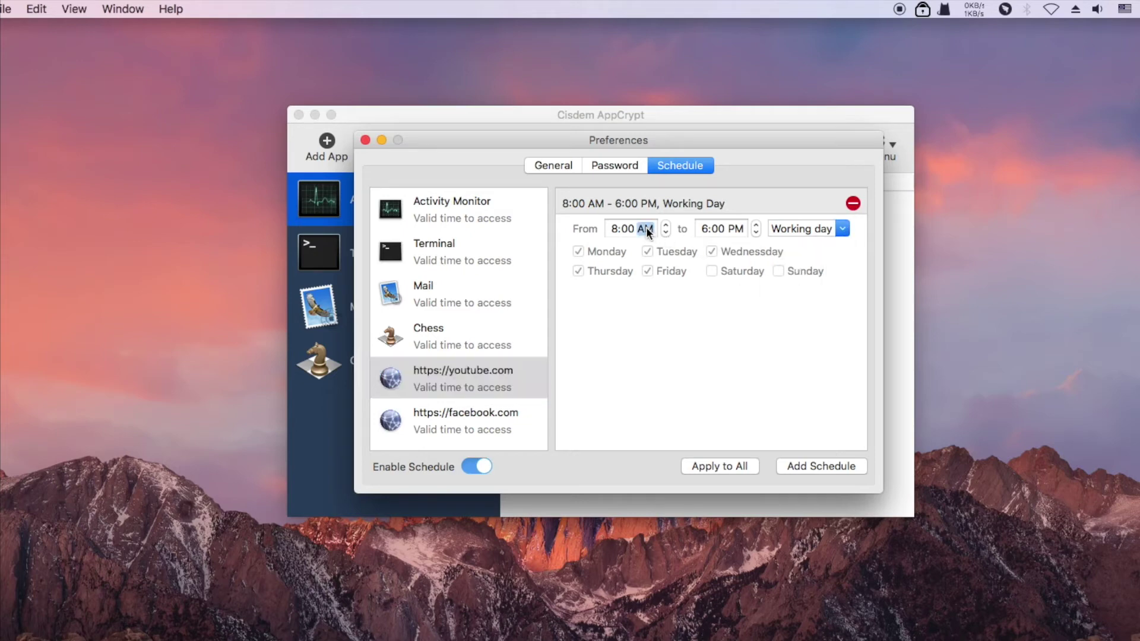
pyautogui.press('Up')
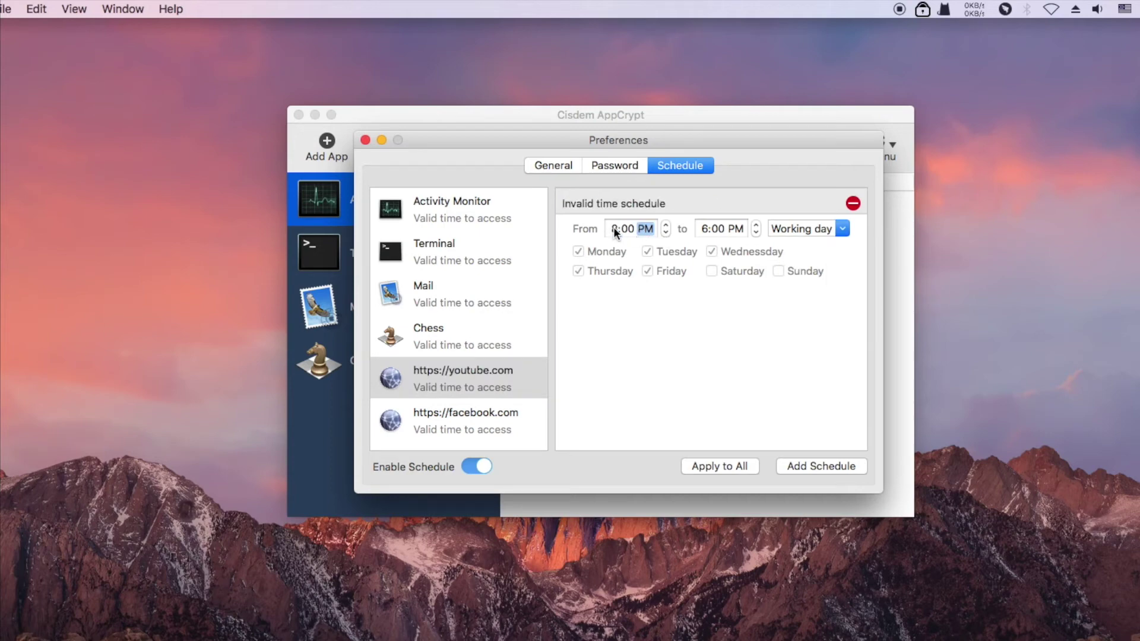
pyautogui.click(705, 229)
pyautogui.write('9')
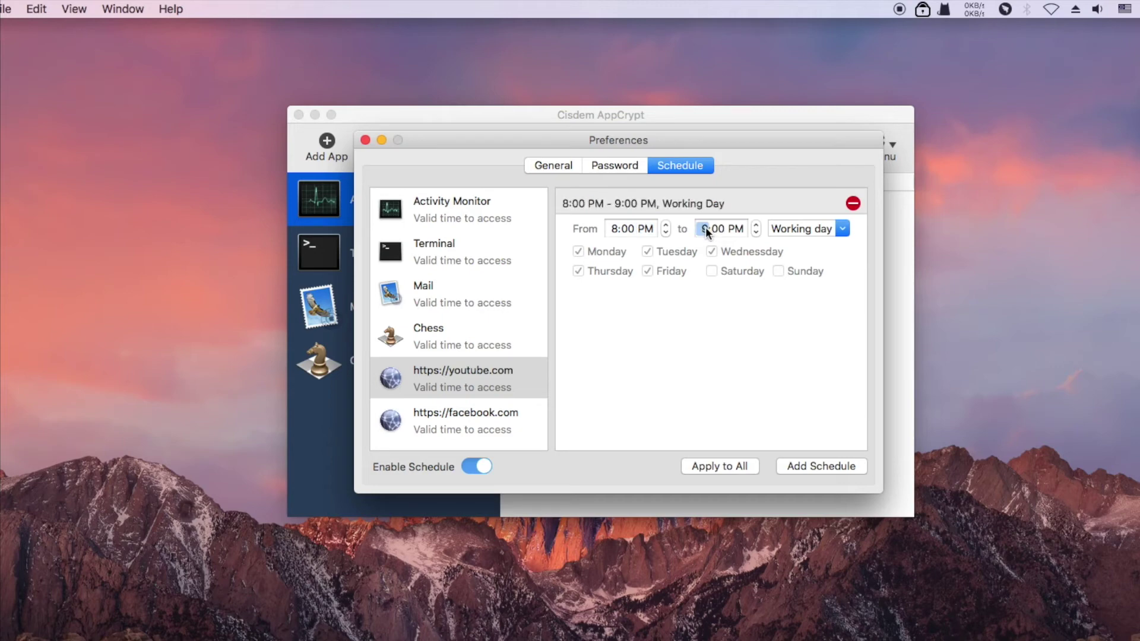
pyautogui.click(741, 301)
pyautogui.click(807, 202)
pyautogui.click(848, 300)
# - Add a second youtube.com schedule for weekends starting at 5:00 PM
pyautogui.click(835, 466)
pyautogui.click(842, 255)
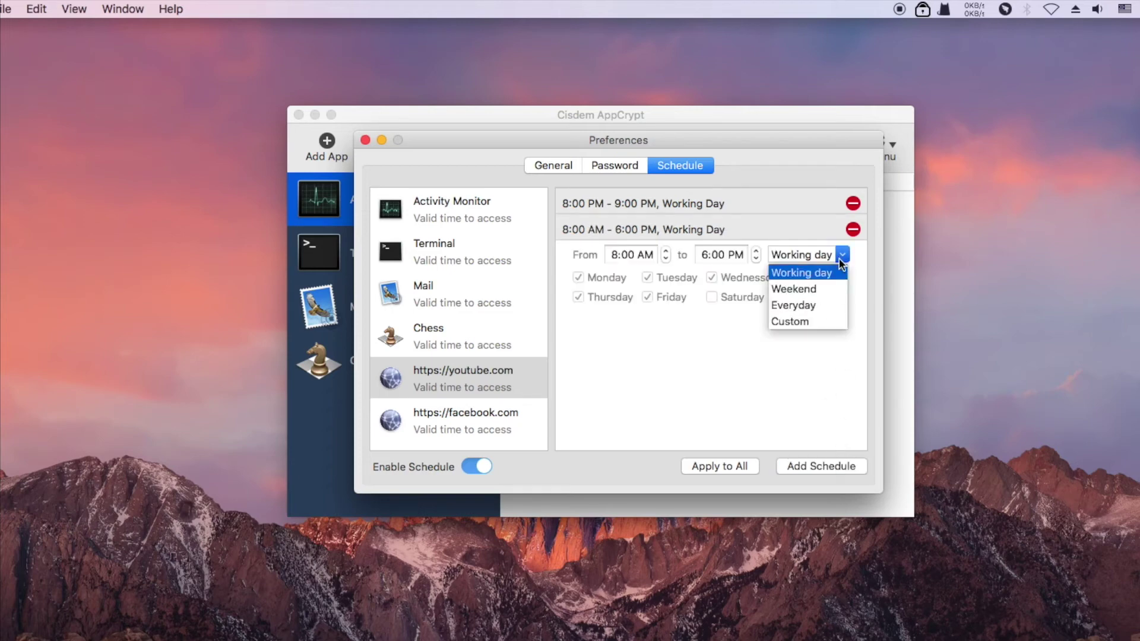
pyautogui.click(816, 289)
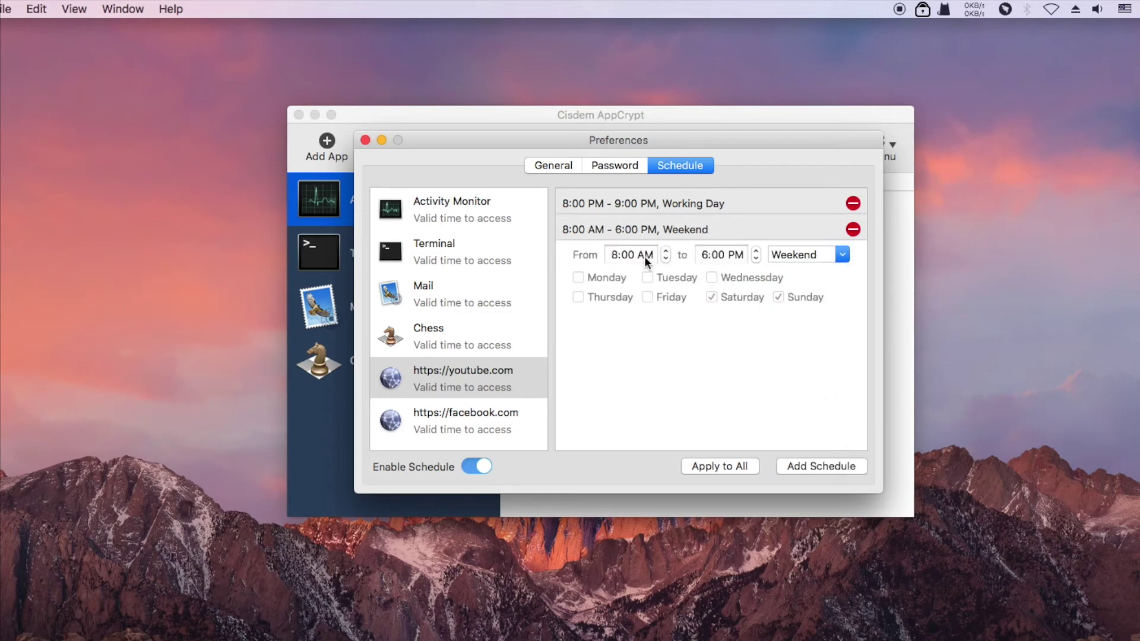
pyautogui.press('Up')
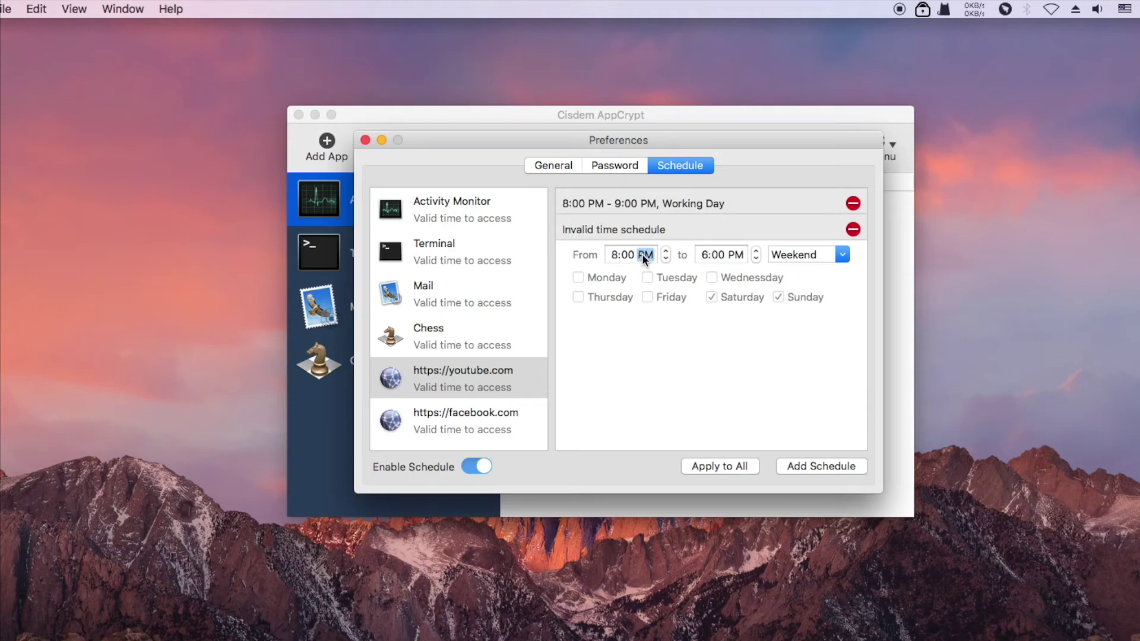
pyautogui.click(614, 254)
pyautogui.write('5')
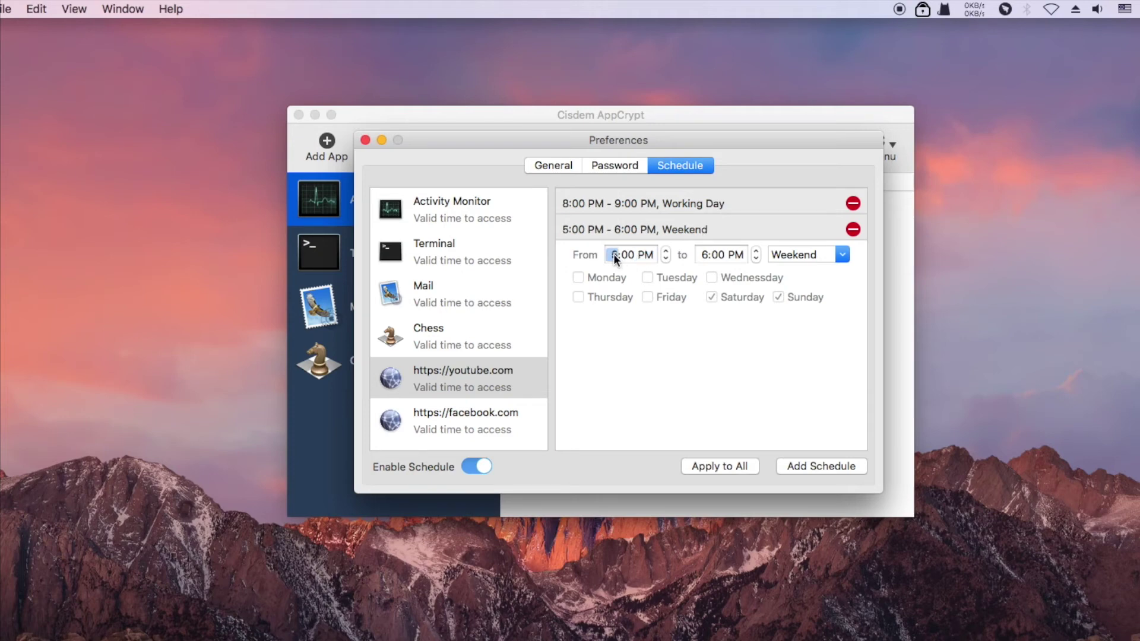
pyautogui.click(706, 253)
# - Delete an extra third schedule, set the weekend end time to 10:00 PM, then select facebook.com
pyautogui.click(824, 465)
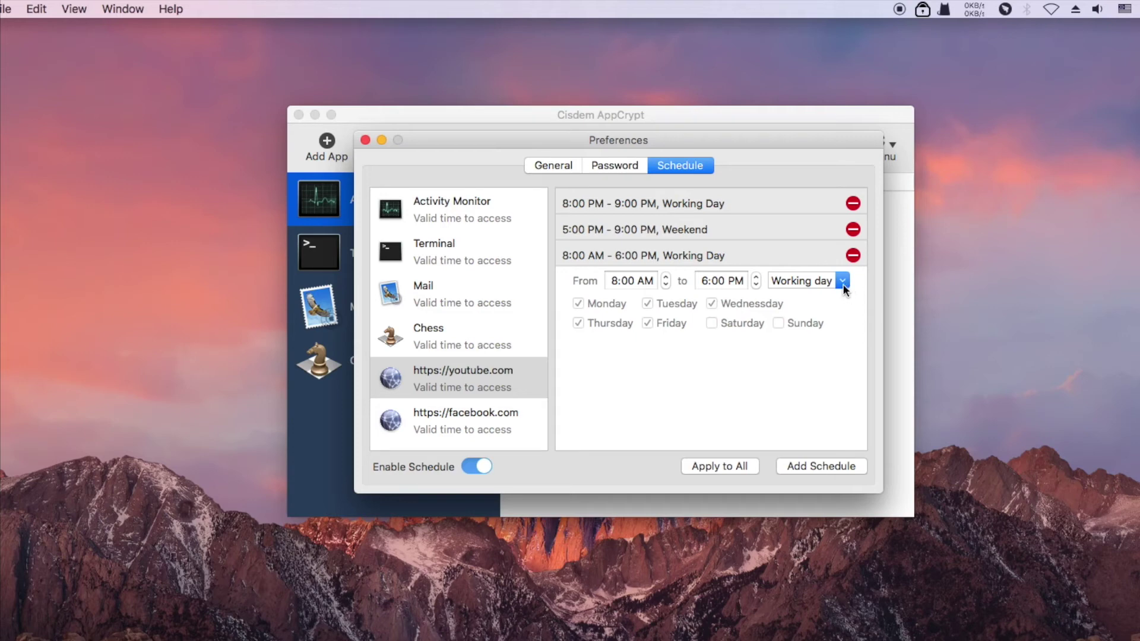
pyautogui.click(853, 254)
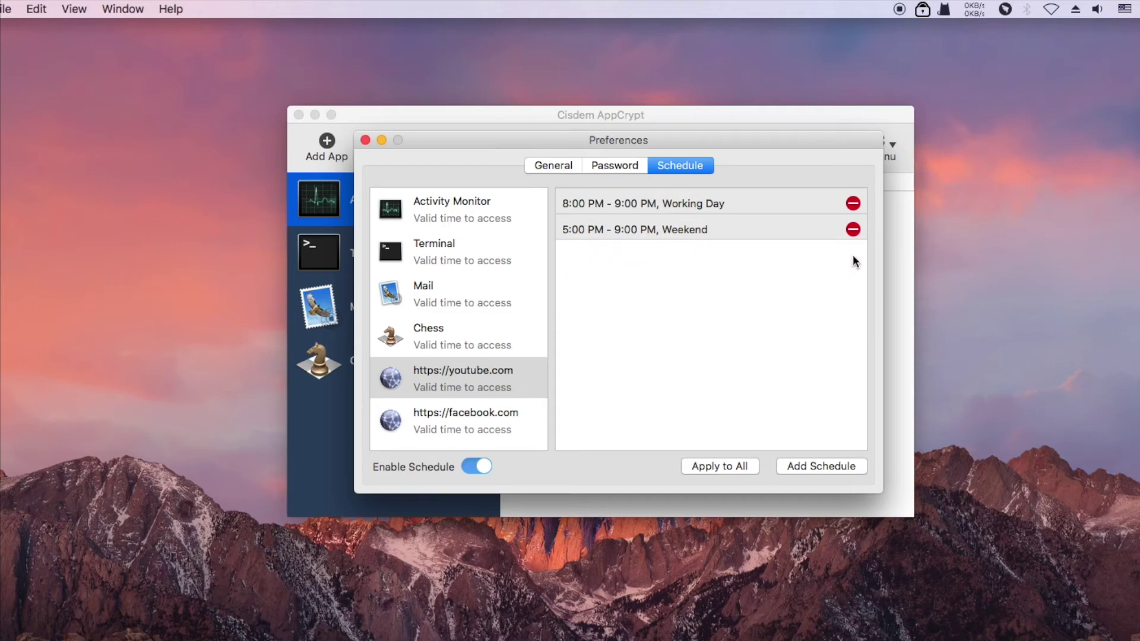
pyautogui.click(695, 229)
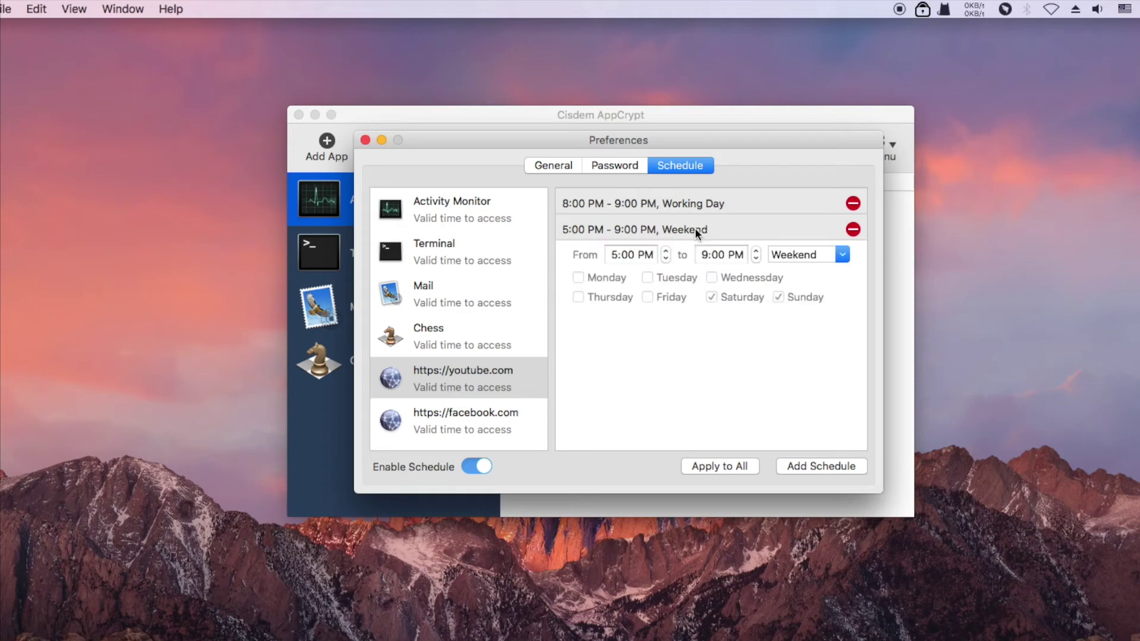
pyautogui.click(703, 255)
pyautogui.write('10')
pyautogui.click(487, 417)
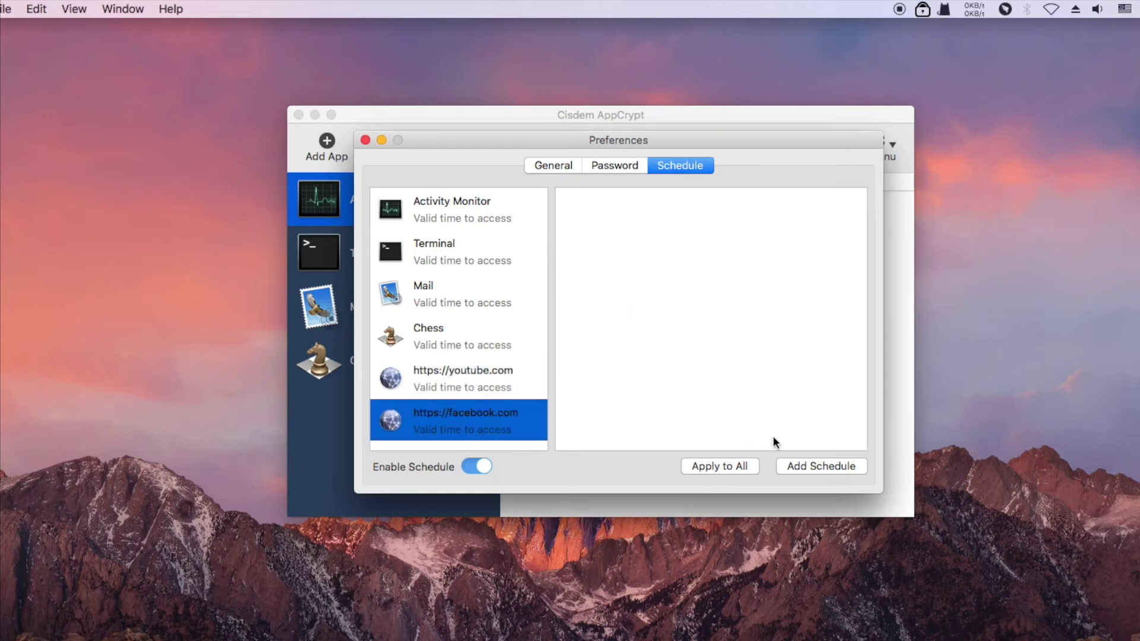
# - Add the default 8:00 AM–6:00 PM working-day schedule for facebook.com and for Chess
pyautogui.click(810, 465)
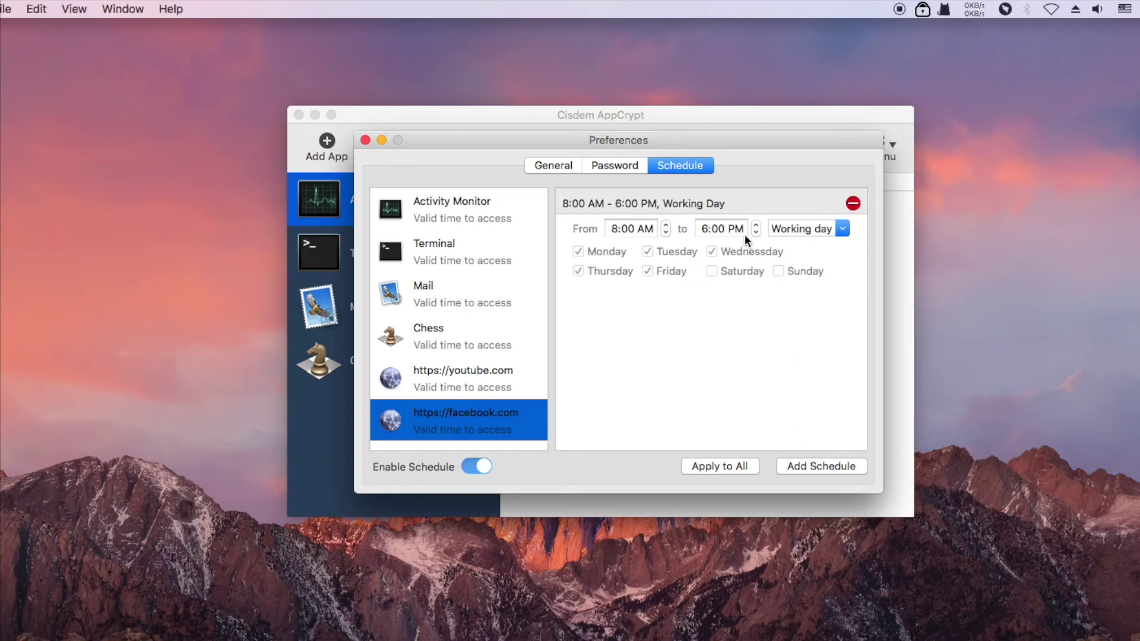
pyautogui.click(460, 342)
pyautogui.click(810, 465)
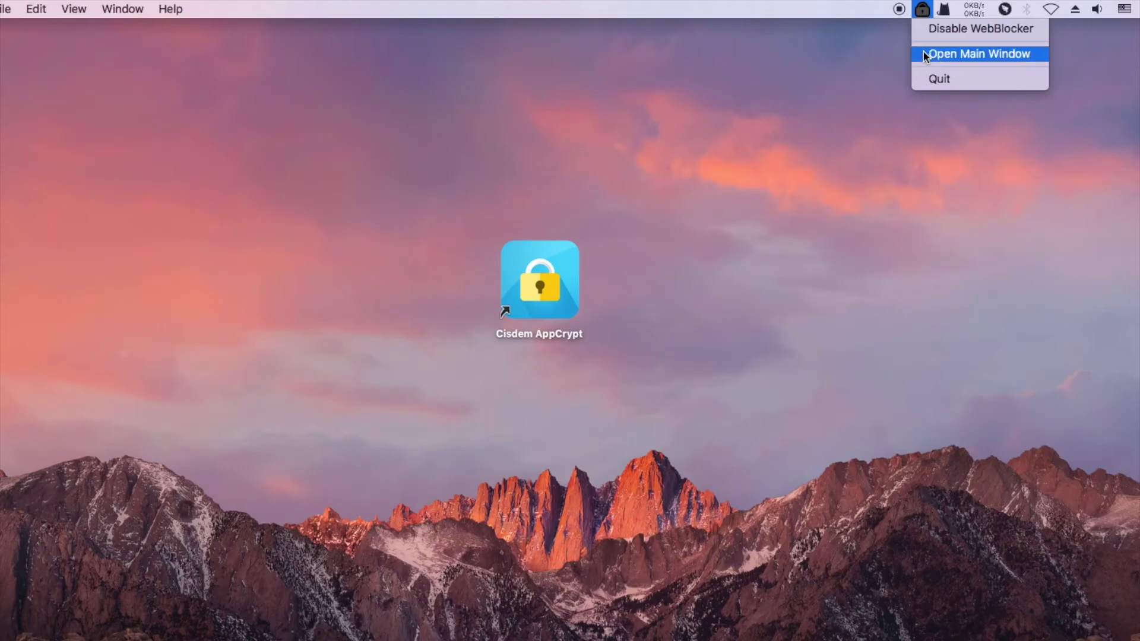
# - Unlock the main window with the password, look over the General preferences, then close Preferences
pyautogui.click(924, 54)
pyautogui.write('123')
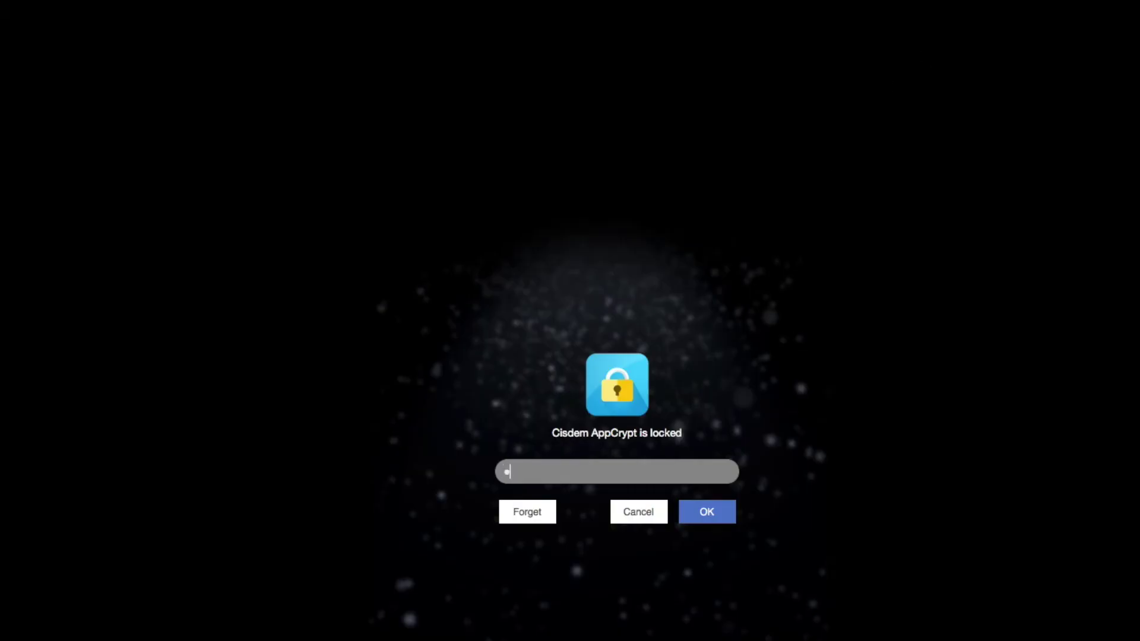
pyautogui.click(712, 515)
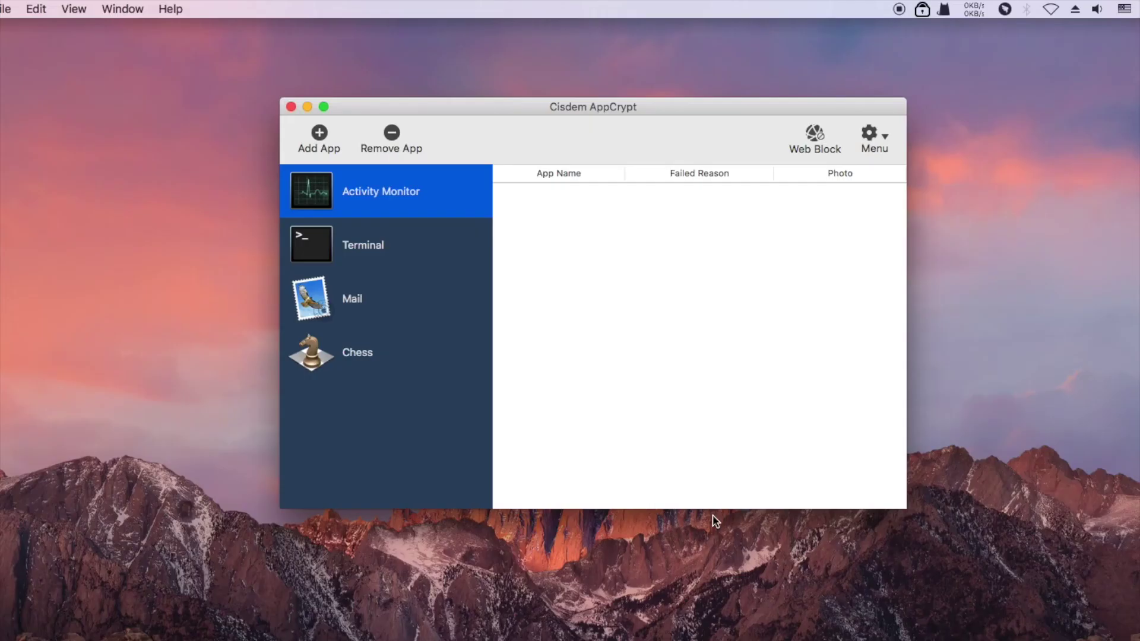
pyautogui.click(869, 135)
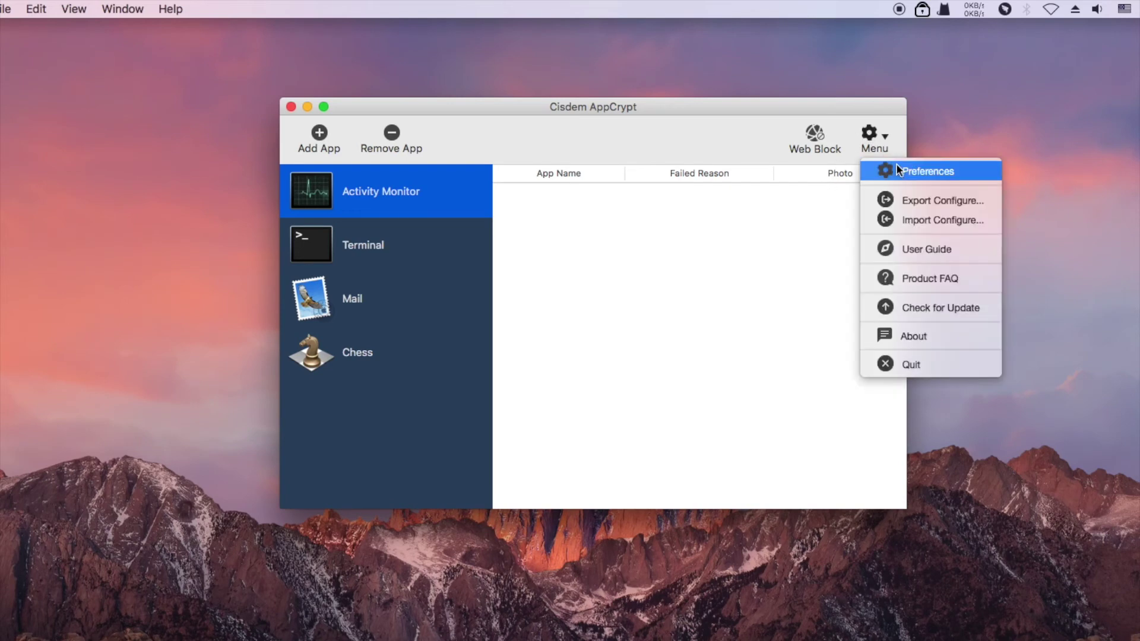
pyautogui.click(902, 173)
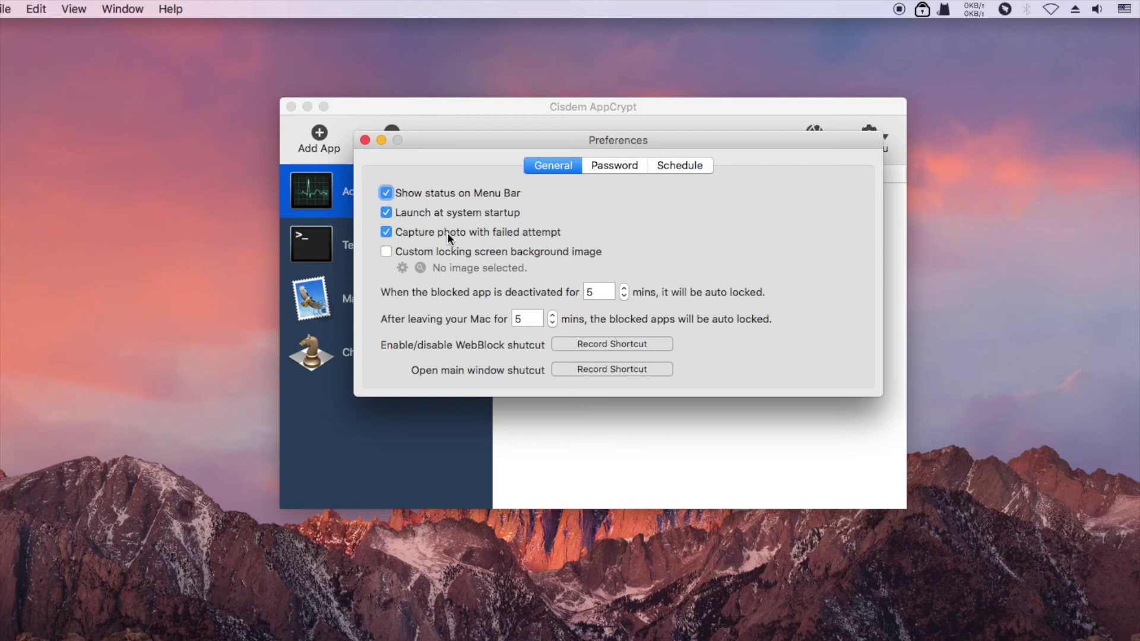
pyautogui.click(364, 141)
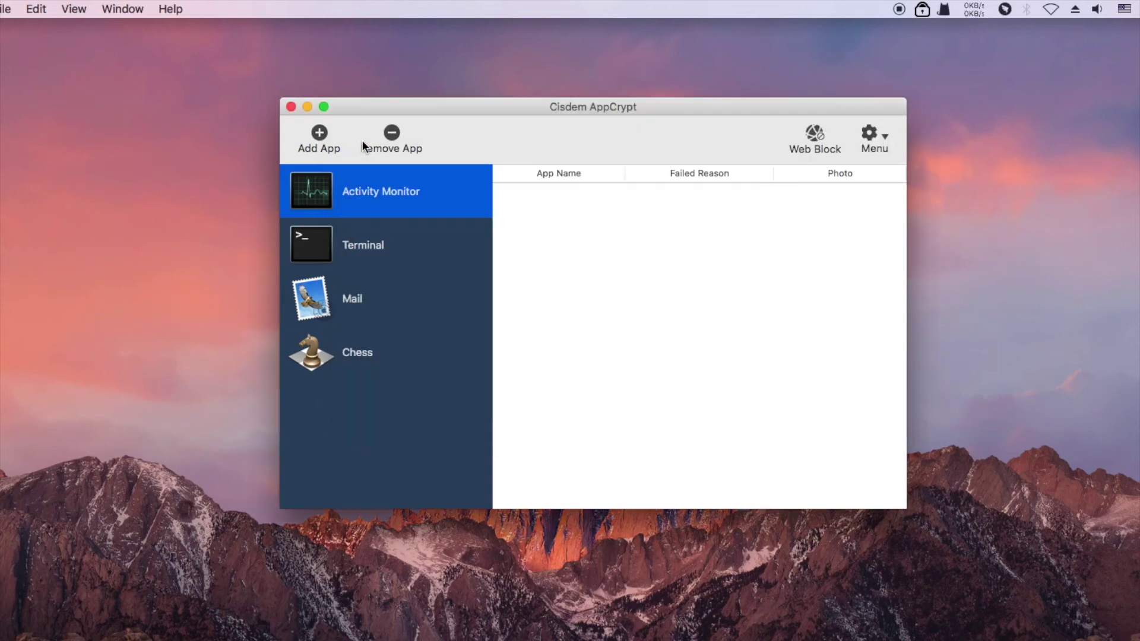
# - Close AppCrypt, launch Mail, enter a wrong password and cancel the lock screen
pyautogui.click(290, 106)
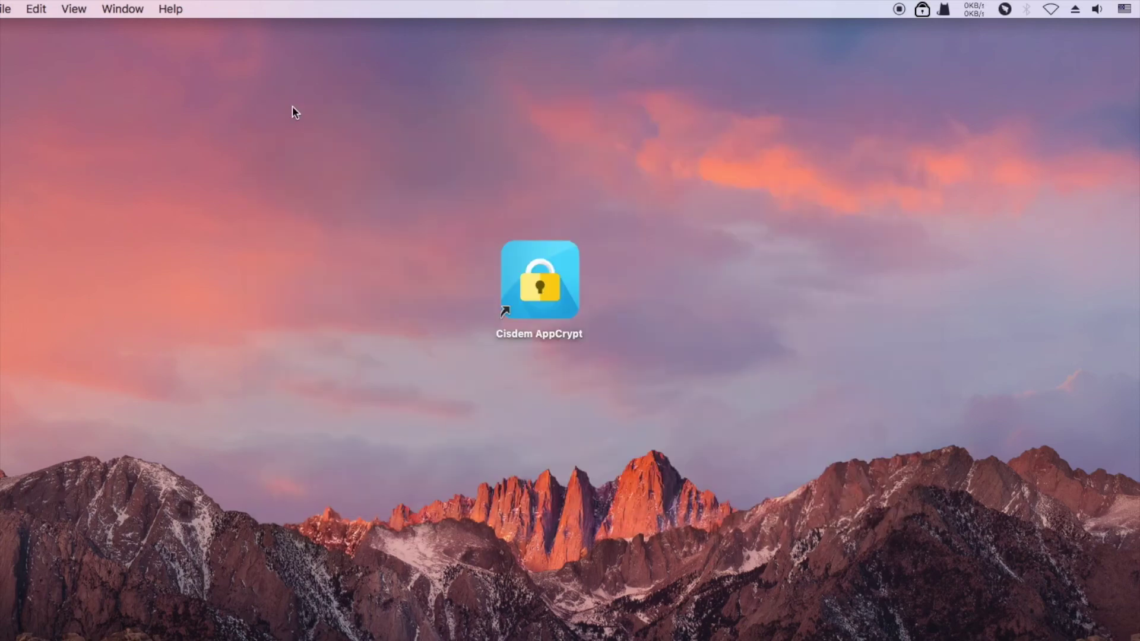
pyautogui.press('F4')
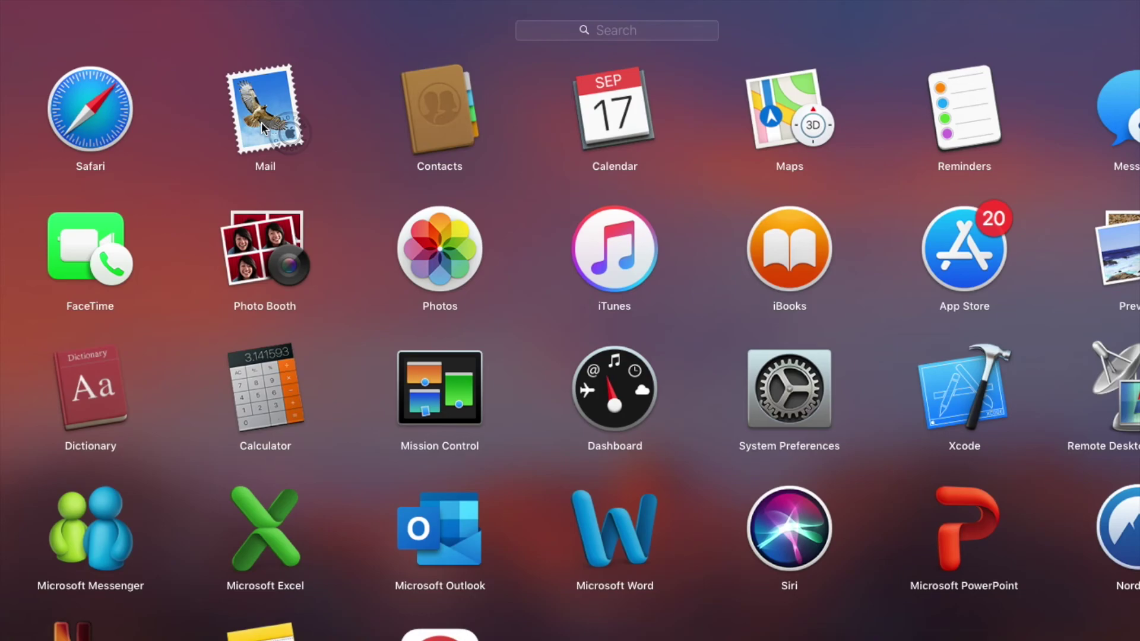
pyautogui.click(261, 122)
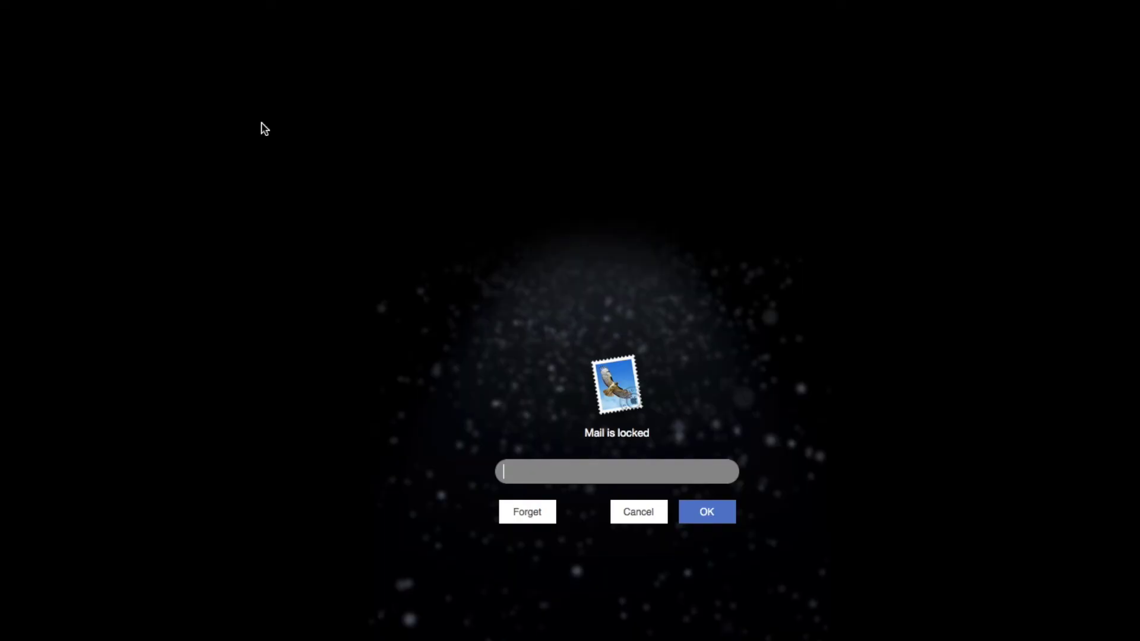
pyautogui.write('*********')
pyautogui.click(717, 517)
pyautogui.click(645, 514)
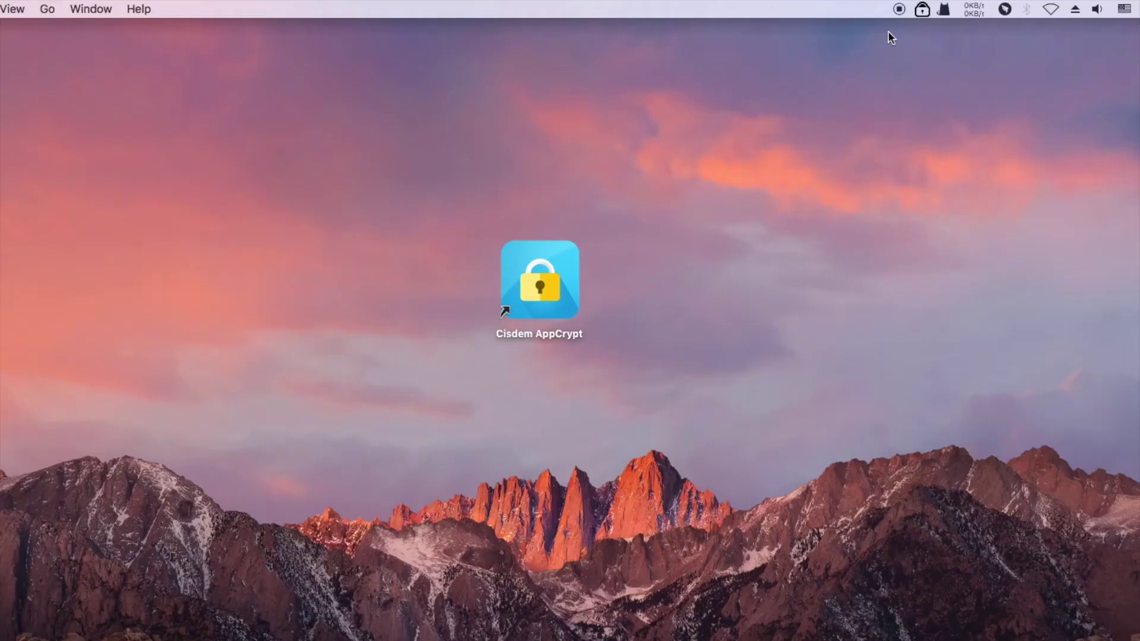
# - Reopen AppCrypt's main window from the menu-bar icon and unlock it with the password
pyautogui.click(922, 9)
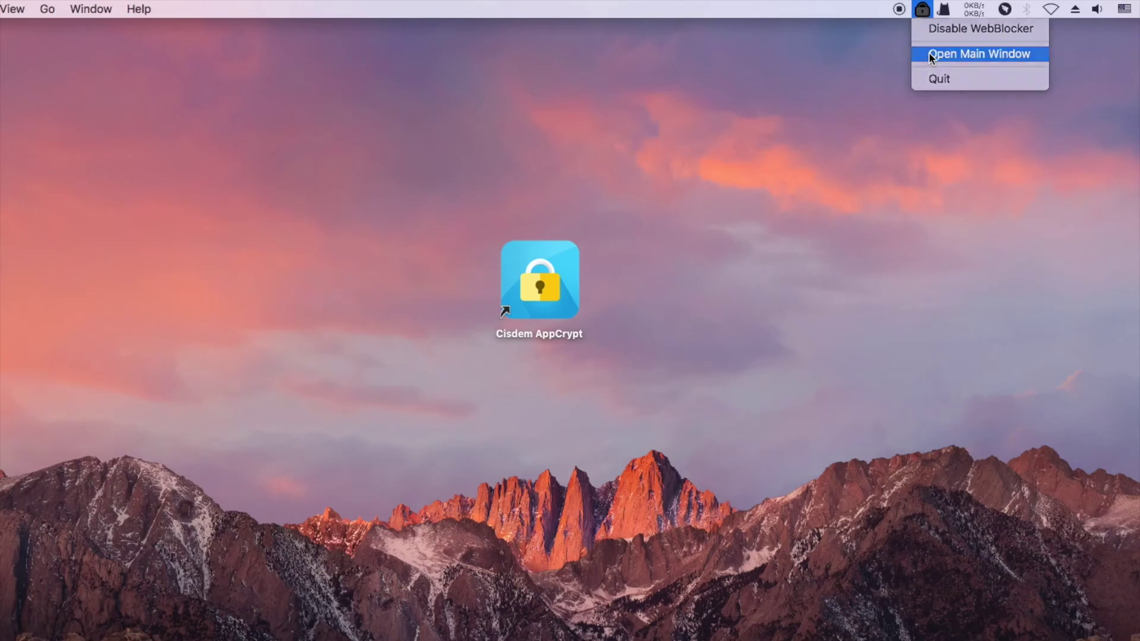
pyautogui.click(931, 56)
pyautogui.write('123')
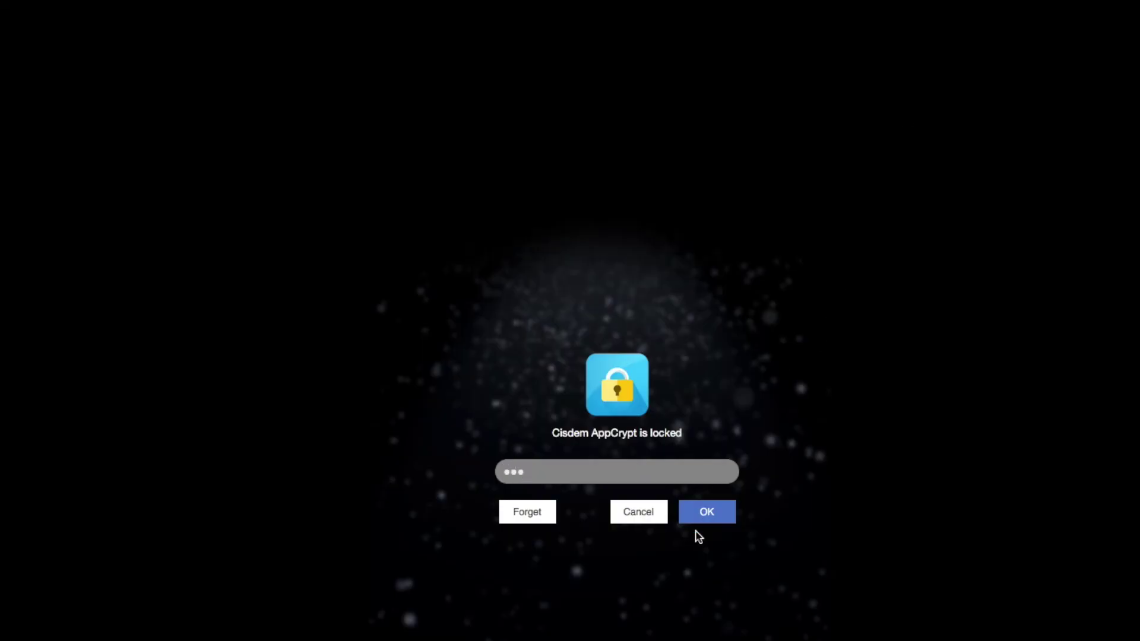
pyautogui.click(710, 521)
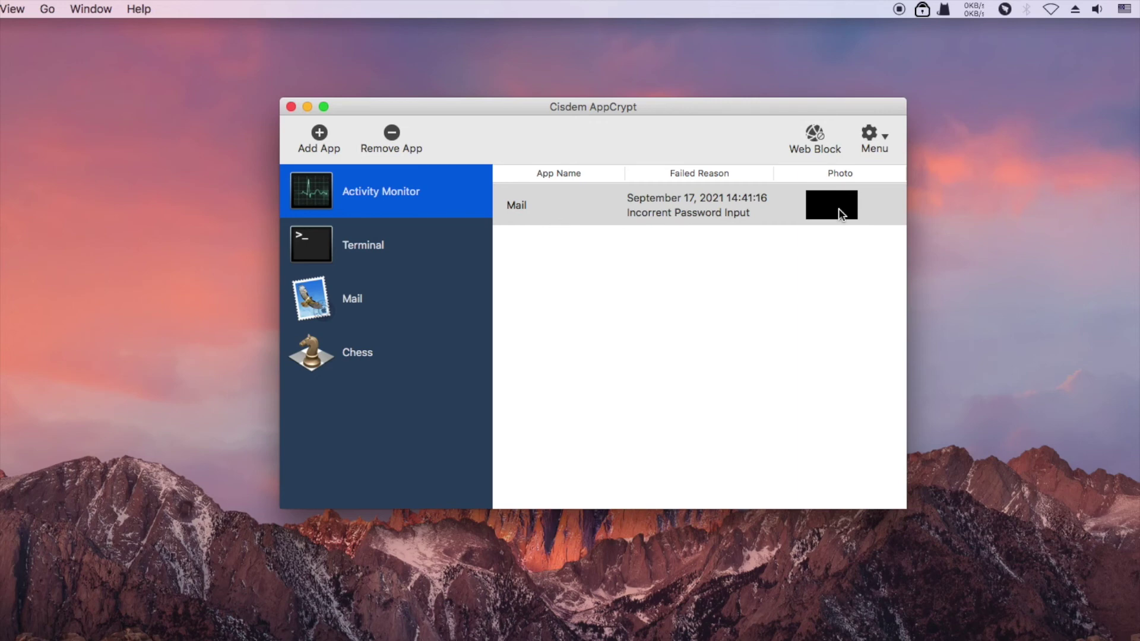
# - Remove the Mail failed-attempt entry from the log, then open Preferences
pyautogui.click(659, 197)
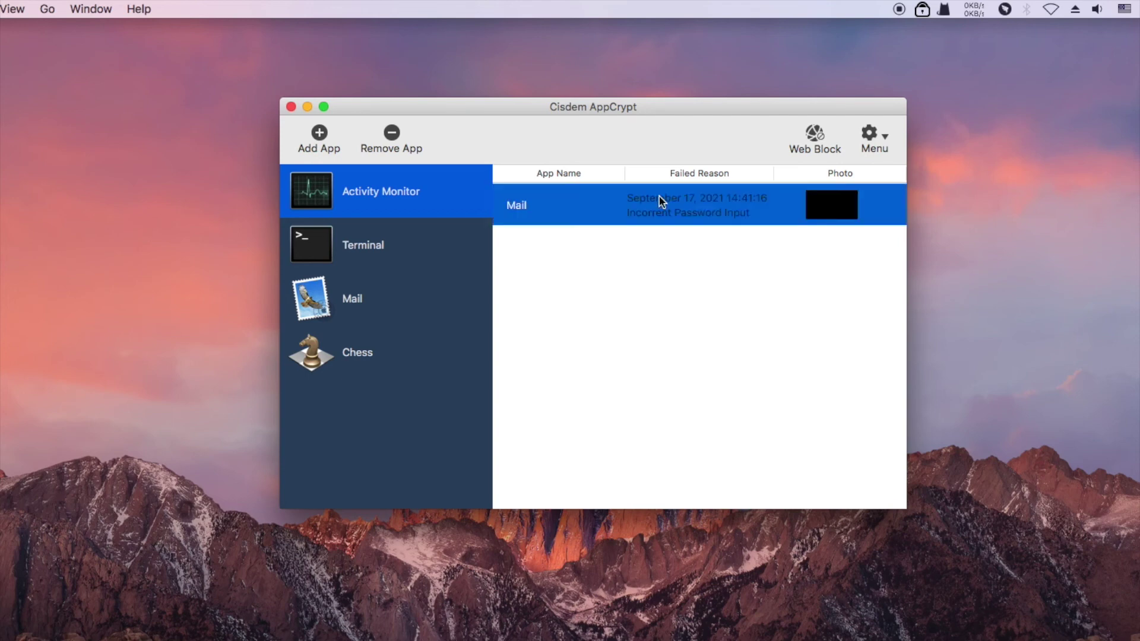
pyautogui.rightClick(682, 200)
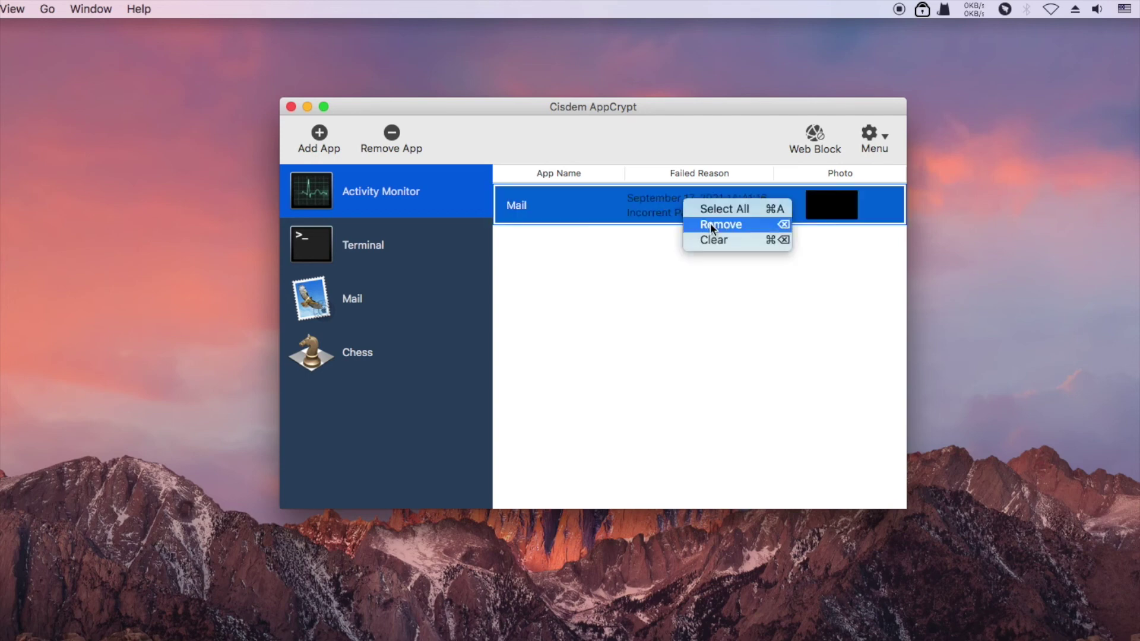
pyautogui.click(736, 225)
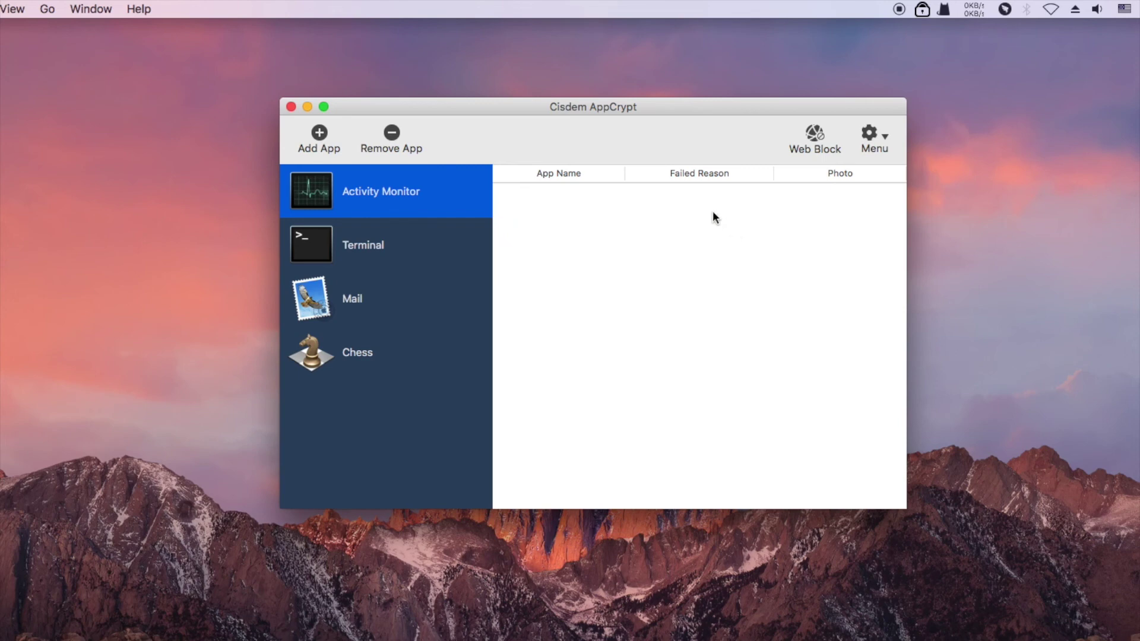
pyautogui.click(872, 140)
pyautogui.click(887, 169)
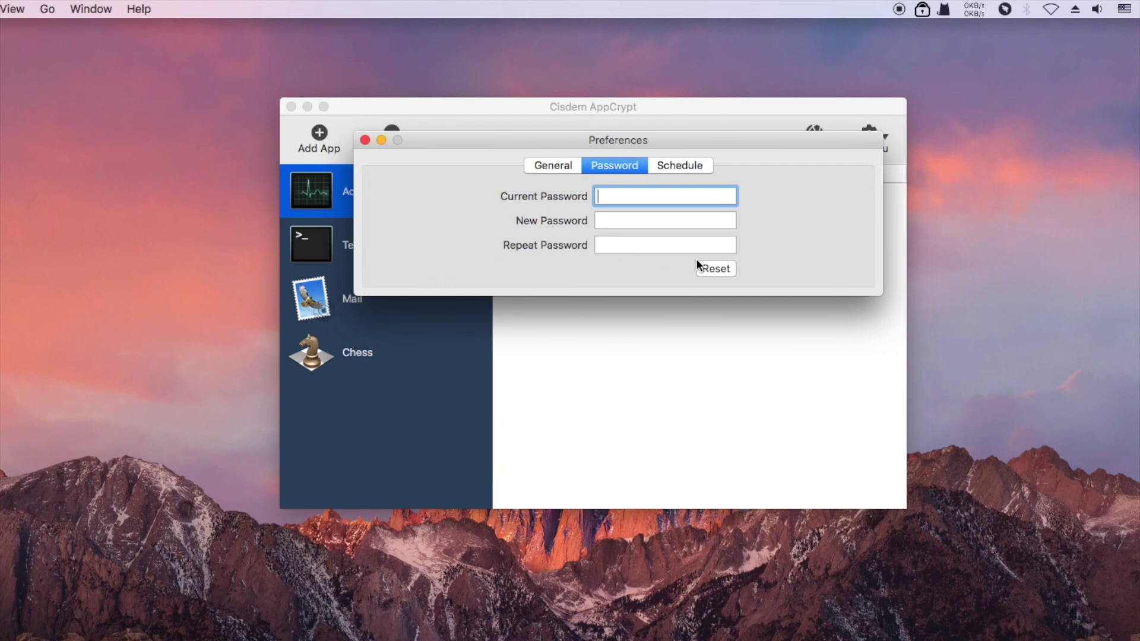
# - Switch to the General tab, close Preferences, and show the main window's options list
pyautogui.click(543, 165)
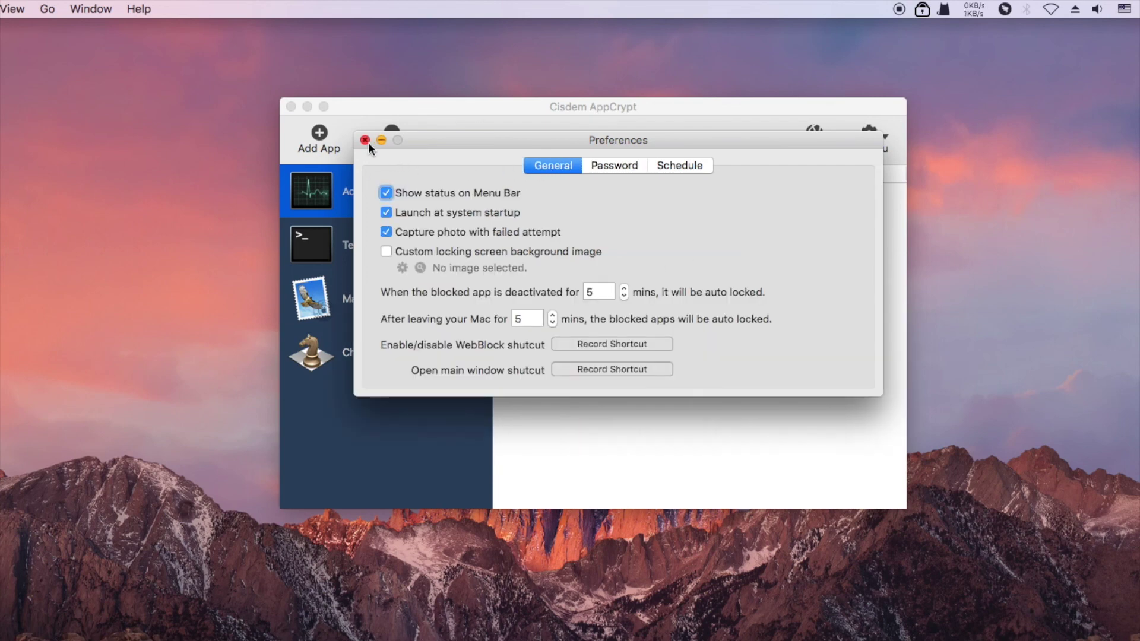
pyautogui.click(365, 140)
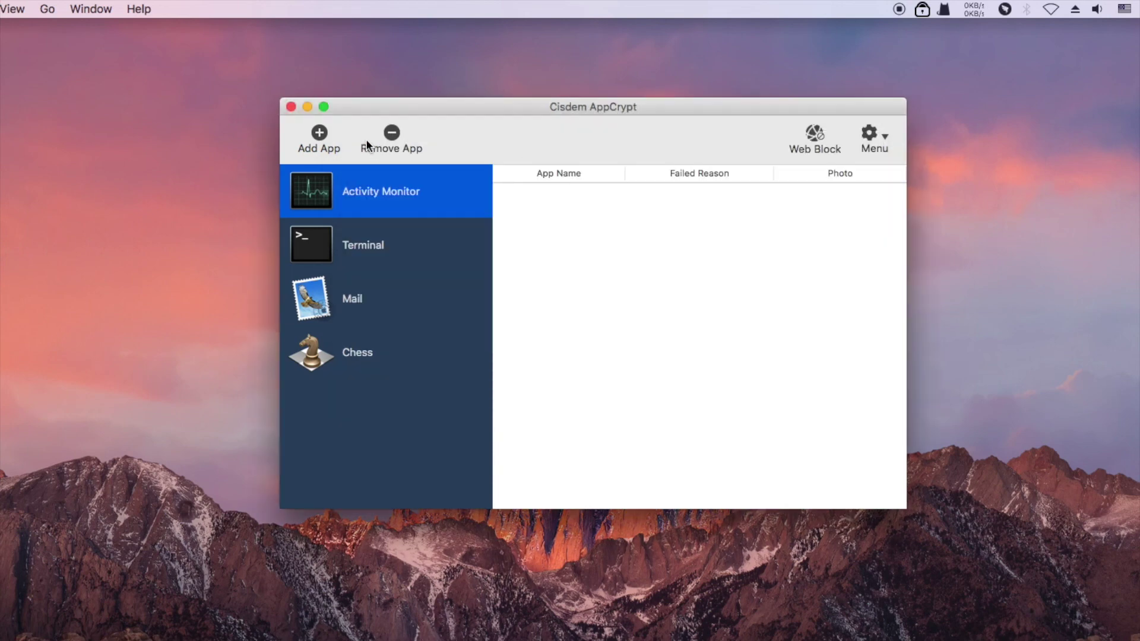
pyautogui.click(869, 135)
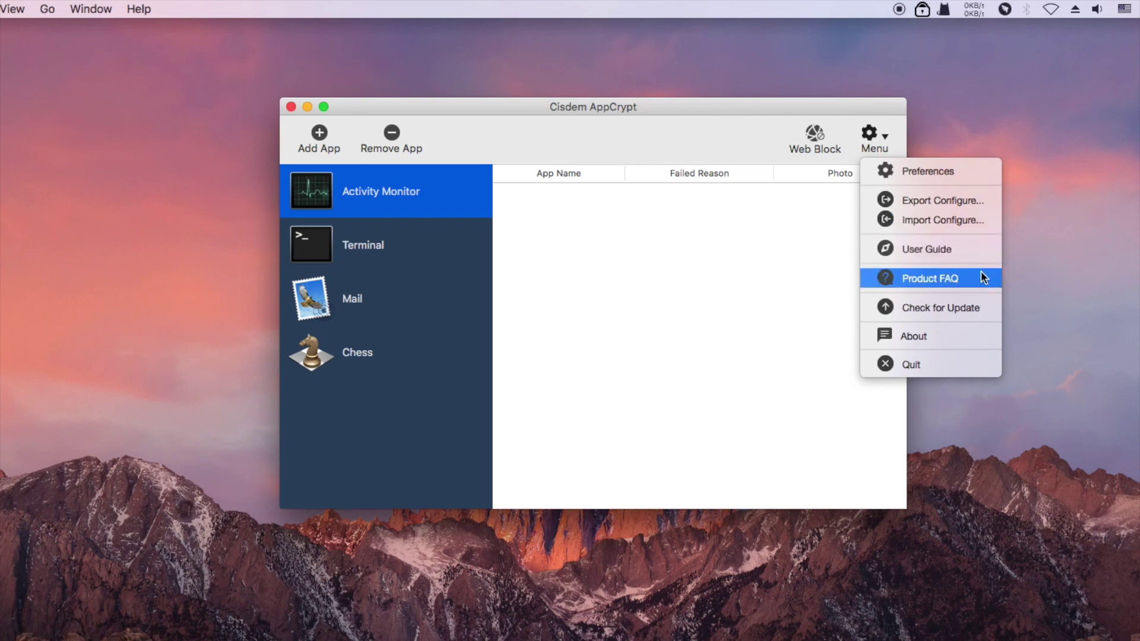
# - Close the main window, choose Quit from the menu-bar icon, enter the password, then cancel
pyautogui.click(290, 107)
pyautogui.click(290, 107)
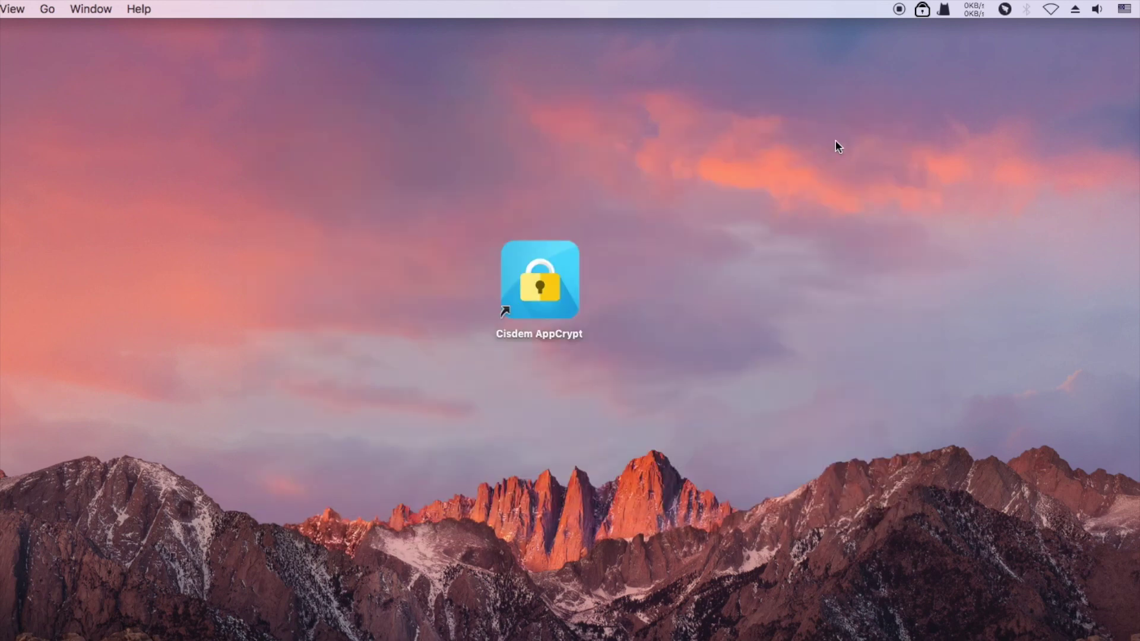
pyautogui.click(922, 9)
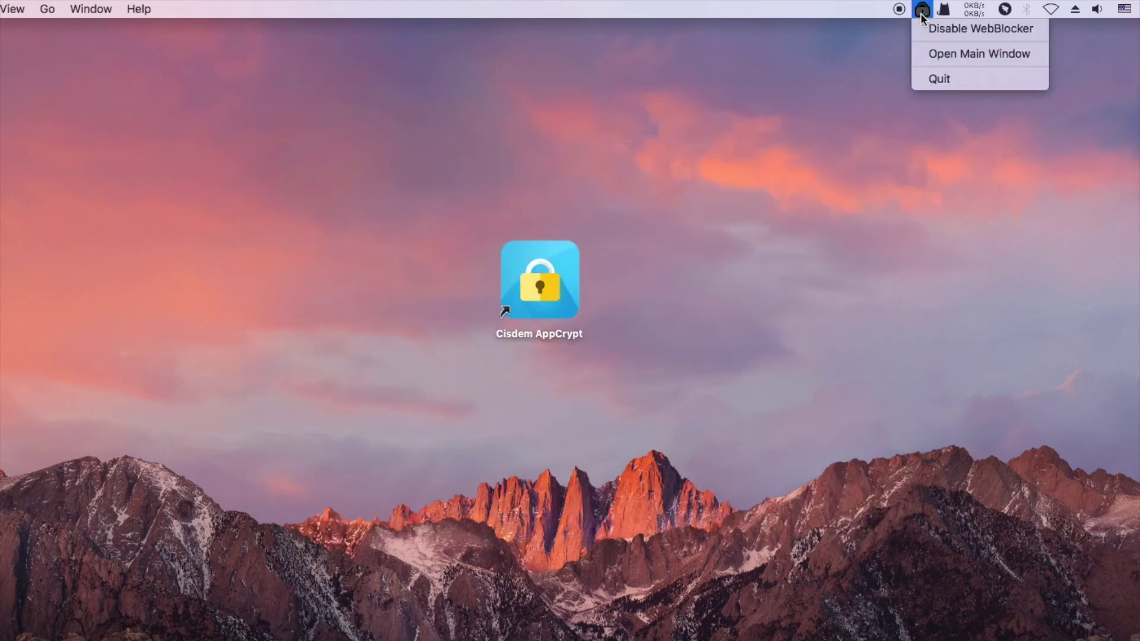
pyautogui.click(930, 79)
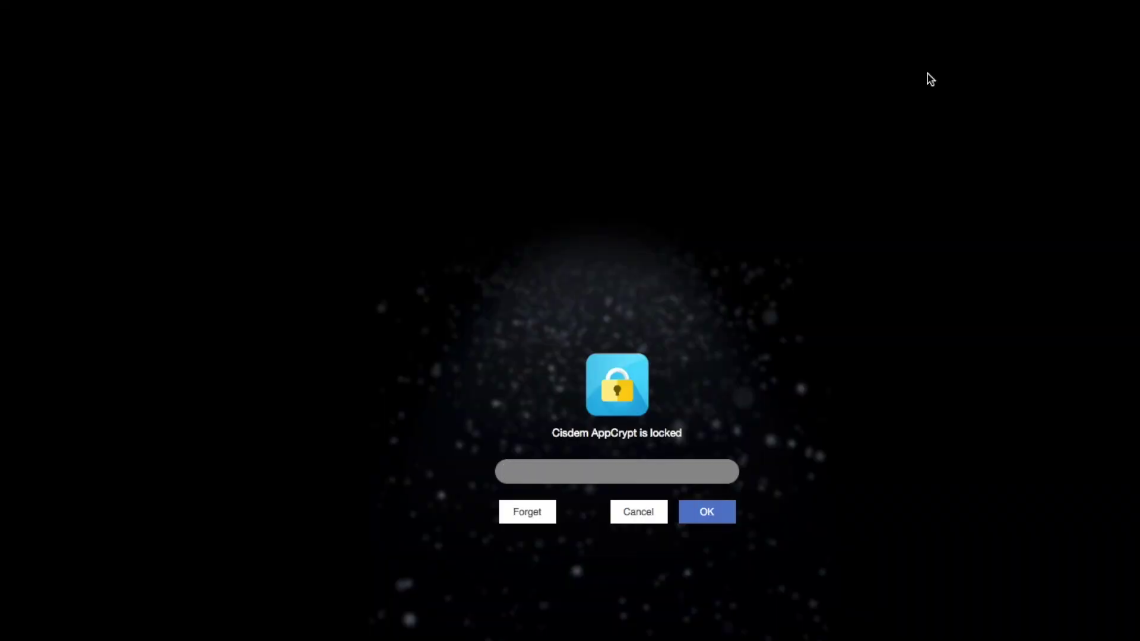
pyautogui.write('123')
pyautogui.click(650, 519)
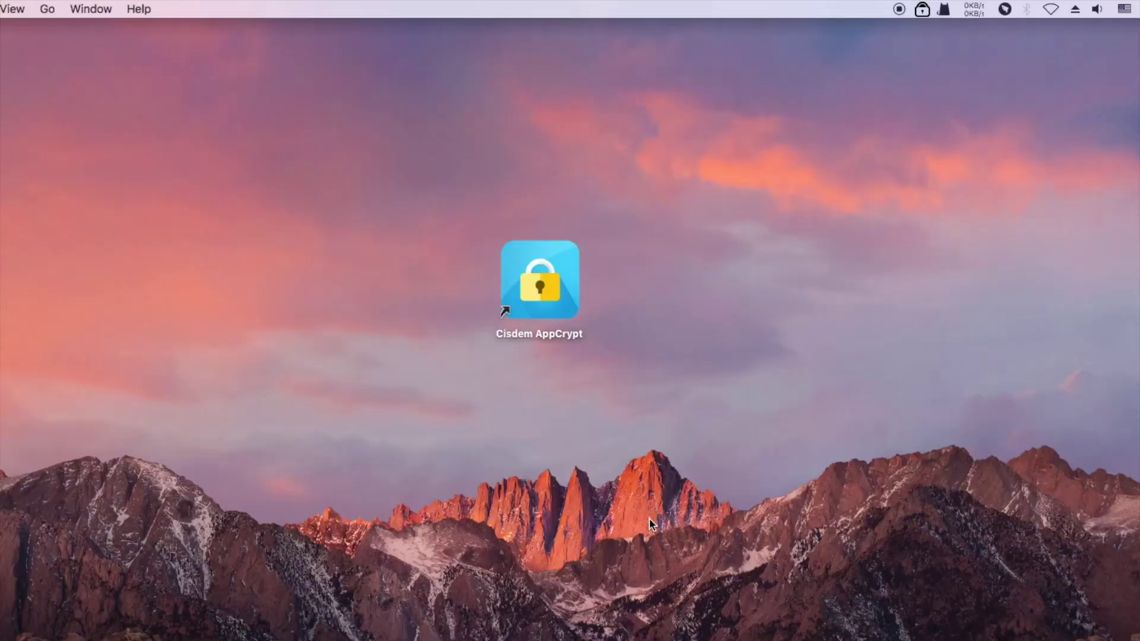